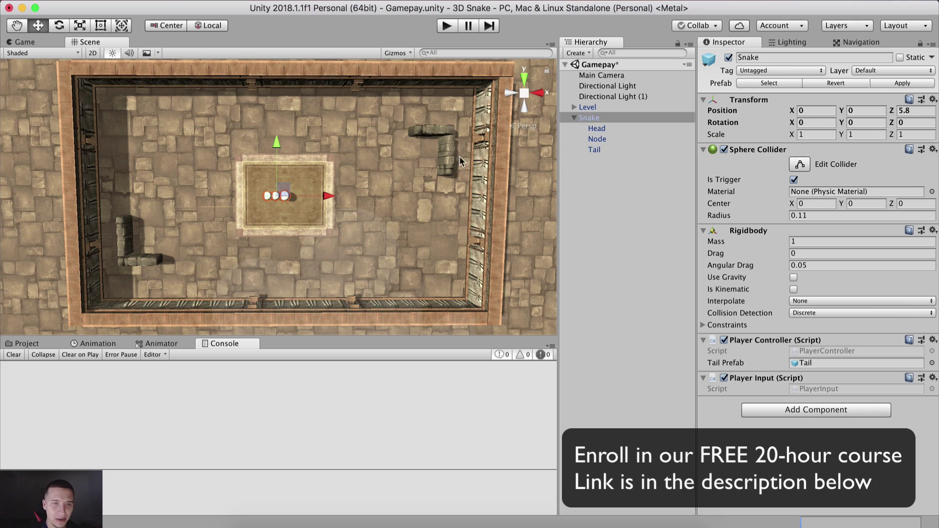
Expand Level > Walls and its groups, selecting from the first TopWalls piece to the last RightWalls piece
scroll(400, 142, down, 5)
scroll(379, 179, up, 2)
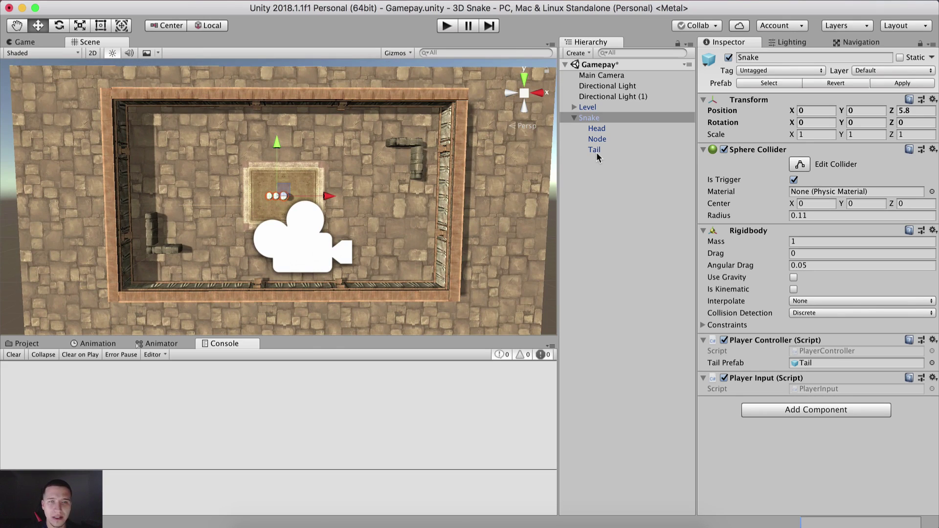
click(575, 108)
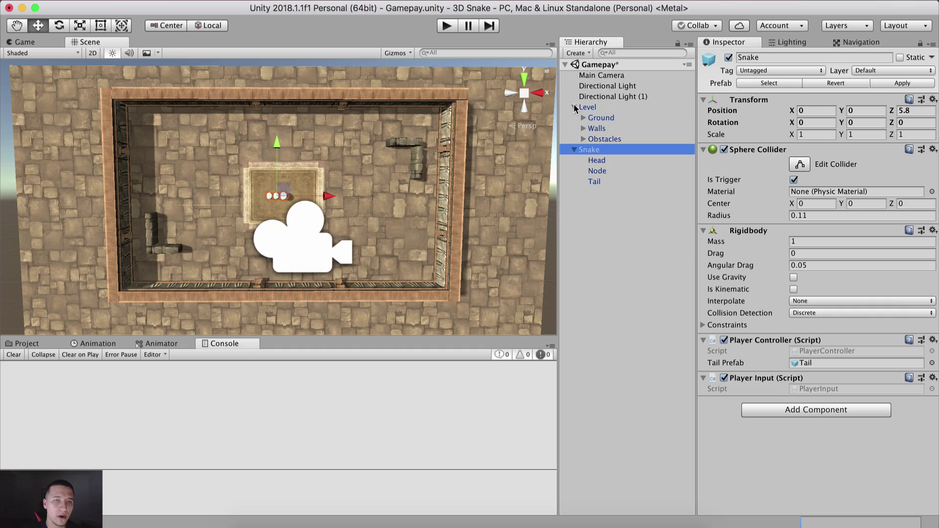
click(583, 129)
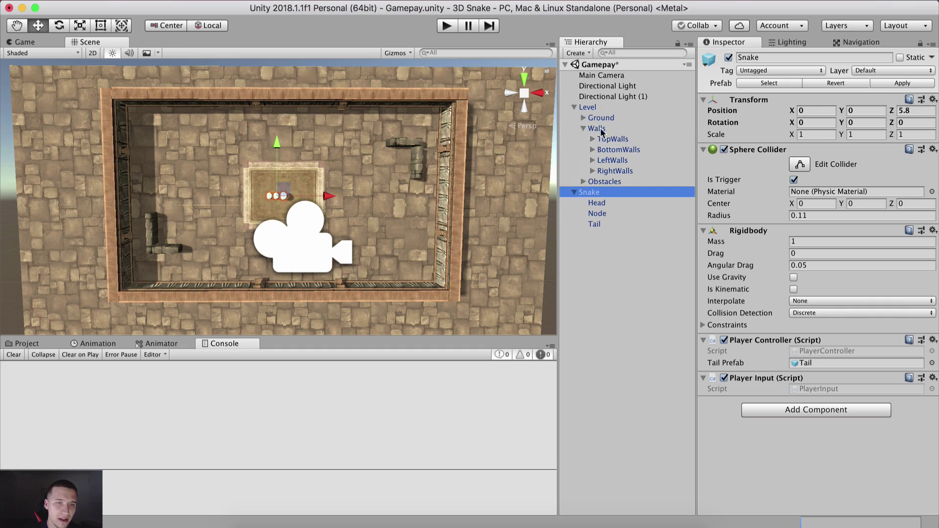
click(593, 139)
click(618, 150)
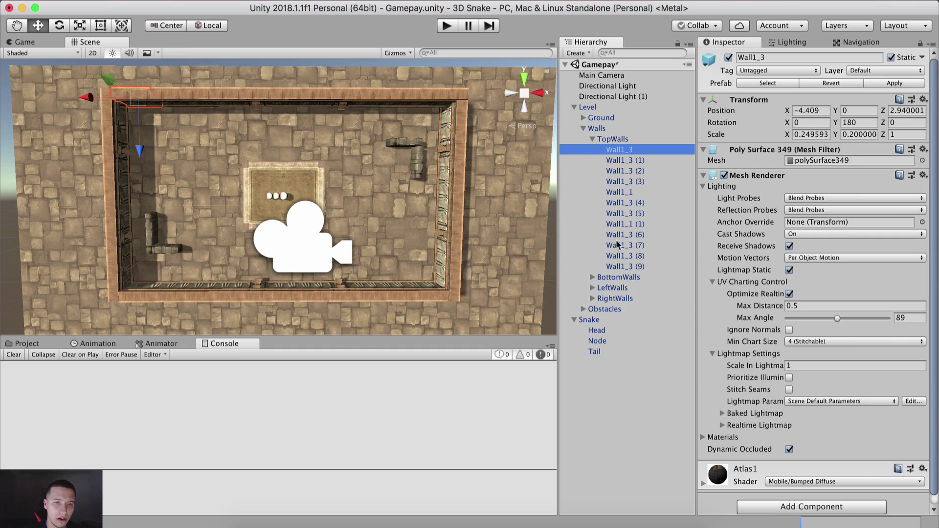
shift+click(621, 266)
click(592, 278)
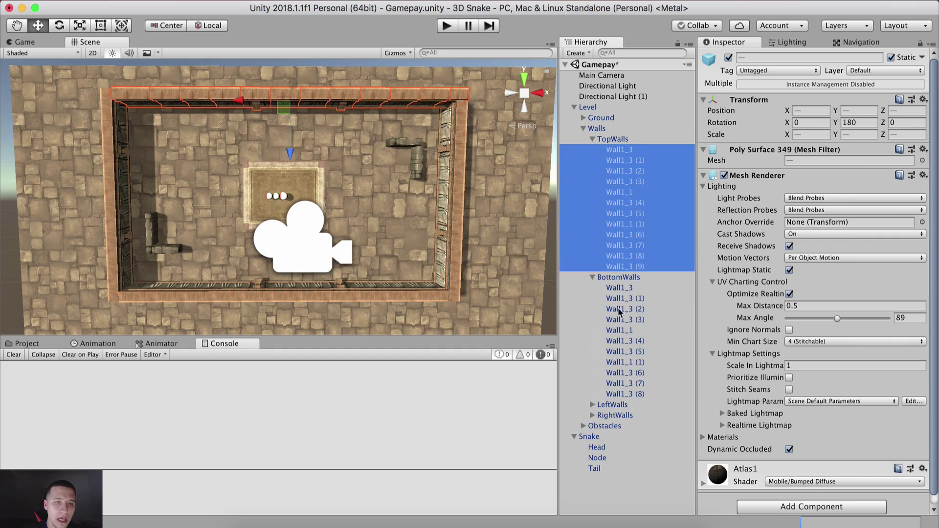
click(593, 404)
scroll(592, 405, down, 2)
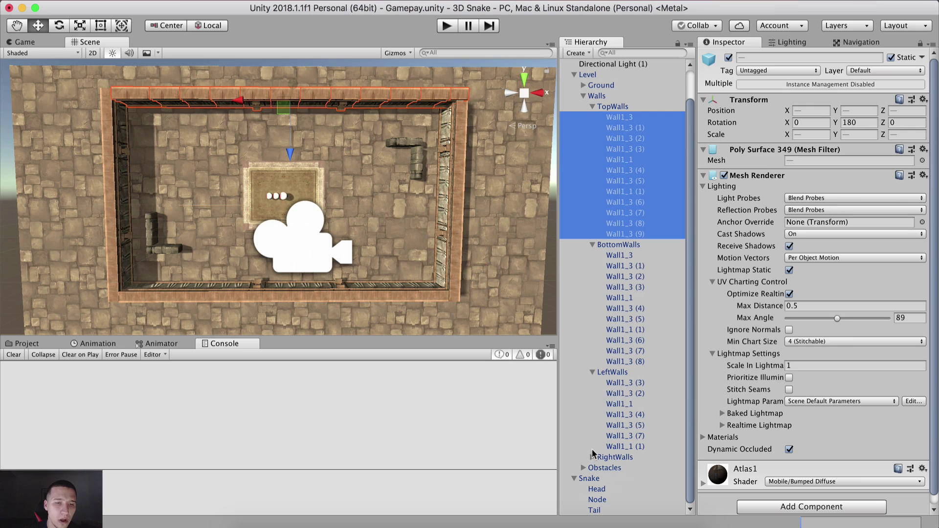
click(593, 457)
scroll(594, 421, down, 5)
shift+click(633, 457)
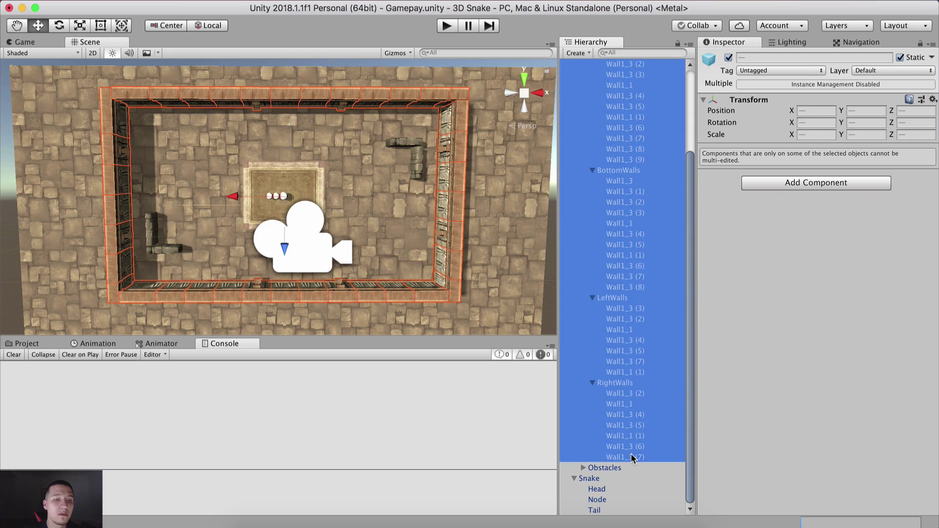
Deselect the BottomWalls, LeftWalls and RightWalls group rows, leaving only the Wall1 pieces
scroll(603, 222, up, 5)
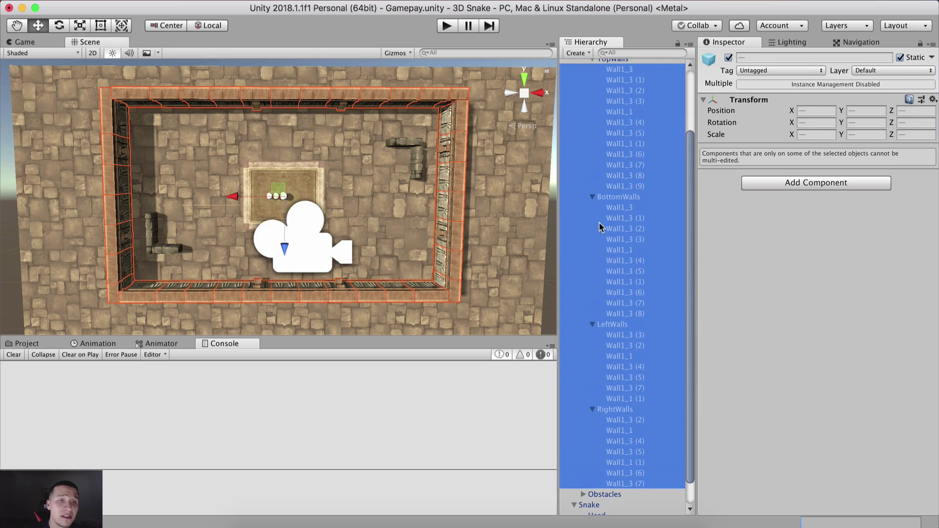
scroll(623, 132, up, 1)
super+click(629, 266)
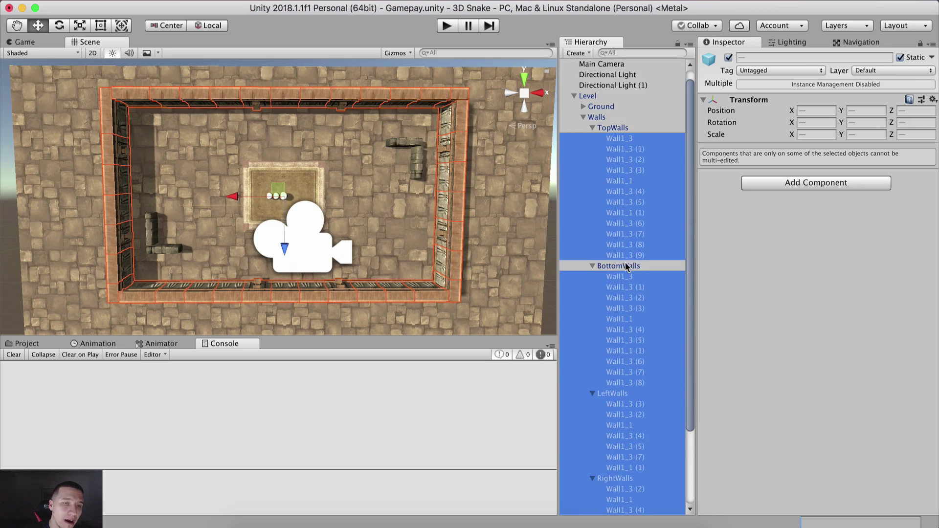
scroll(630, 274, down, 4)
super+click(643, 298)
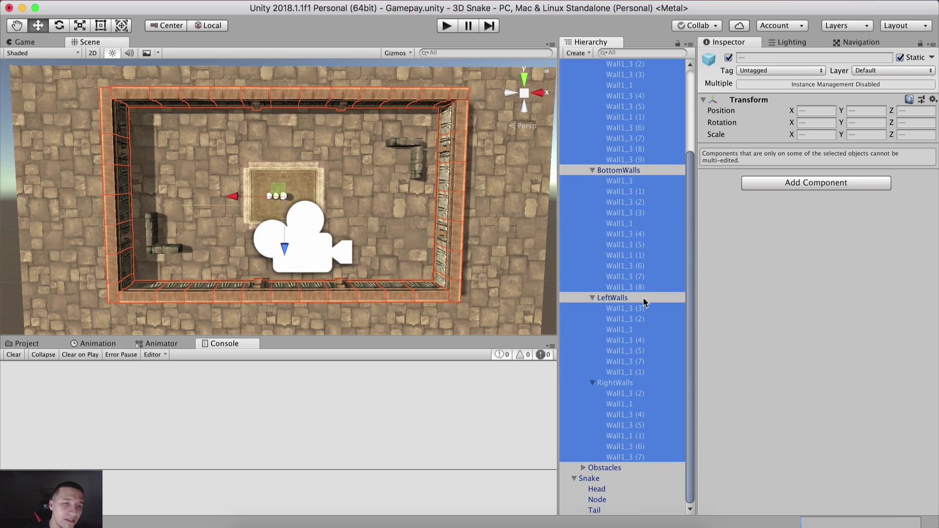
super+click(610, 386)
scroll(618, 298, up, 4)
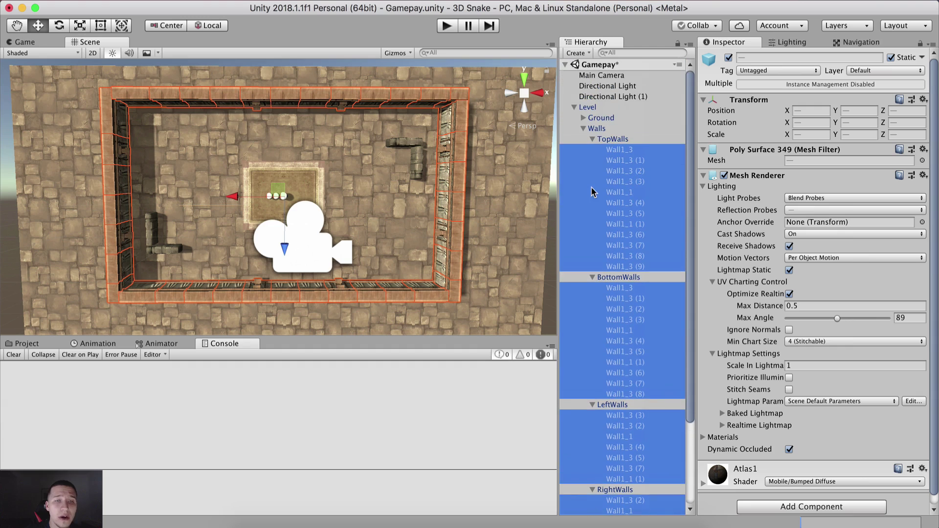
scroll(611, 196, down, 5)
scroll(619, 166, up, 5)
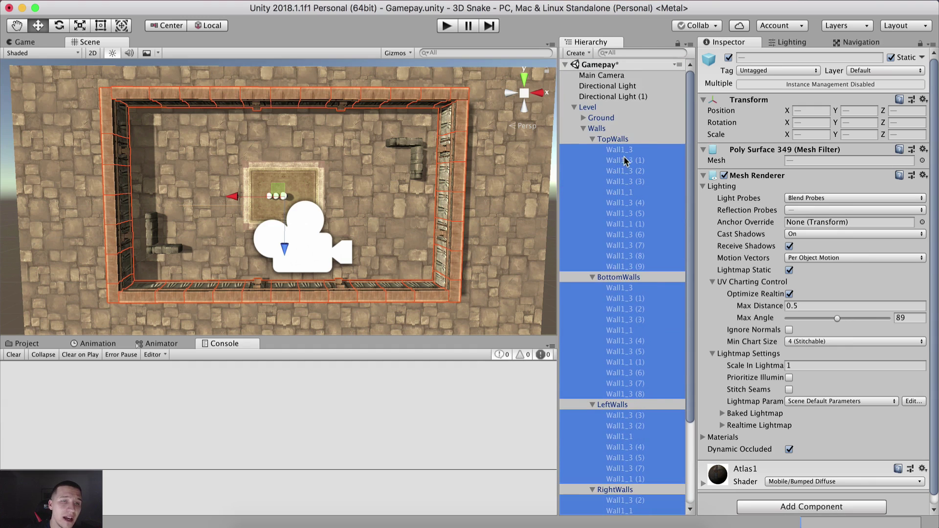
scroll(625, 361, down, 1)
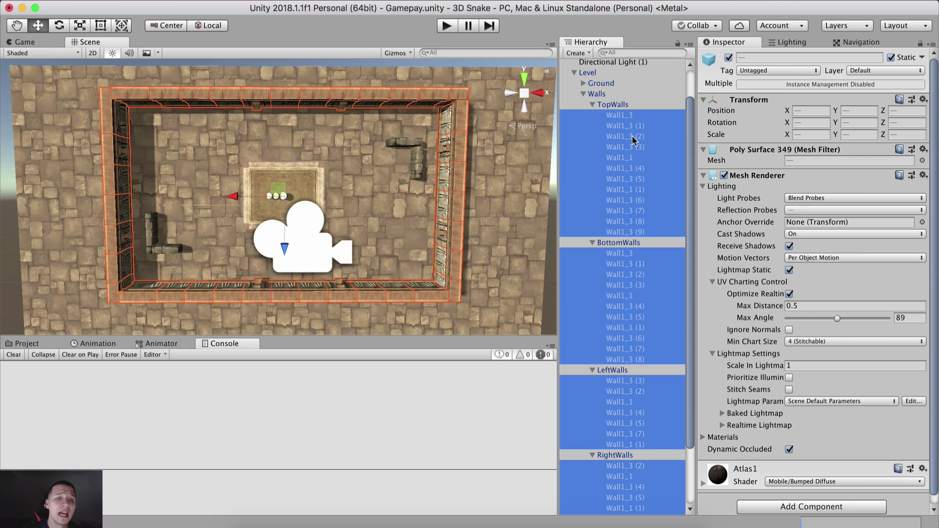
Add a Mesh Collider component to every selected Wall1 piece
scroll(621, 147, down, 3)
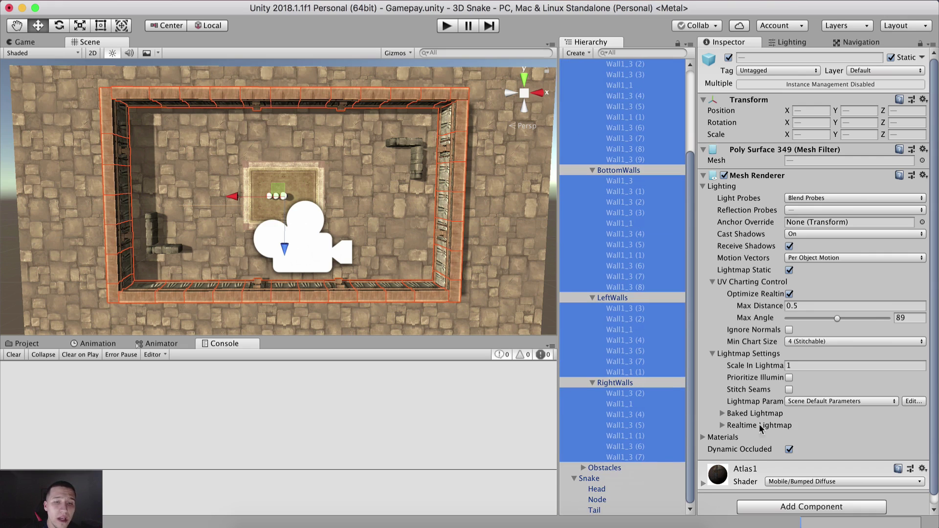
click(794, 503)
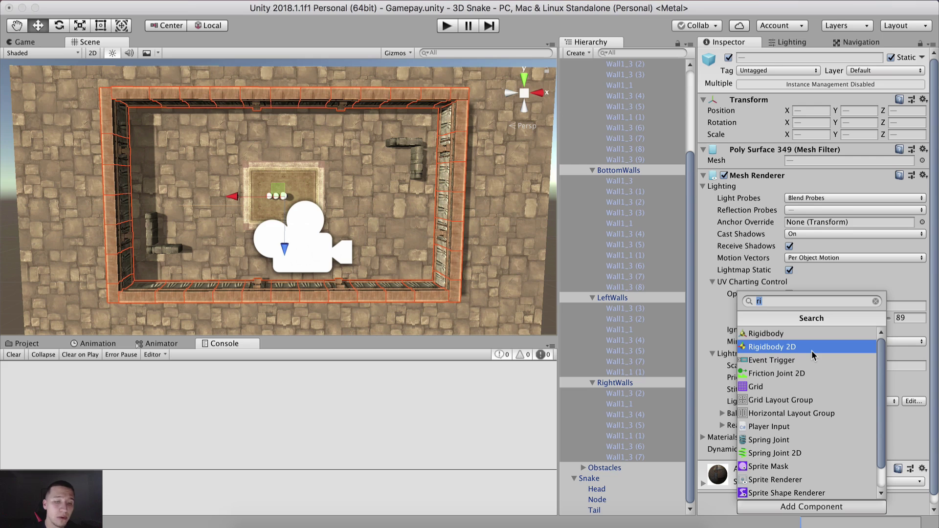
text(mesh)
key(Return)
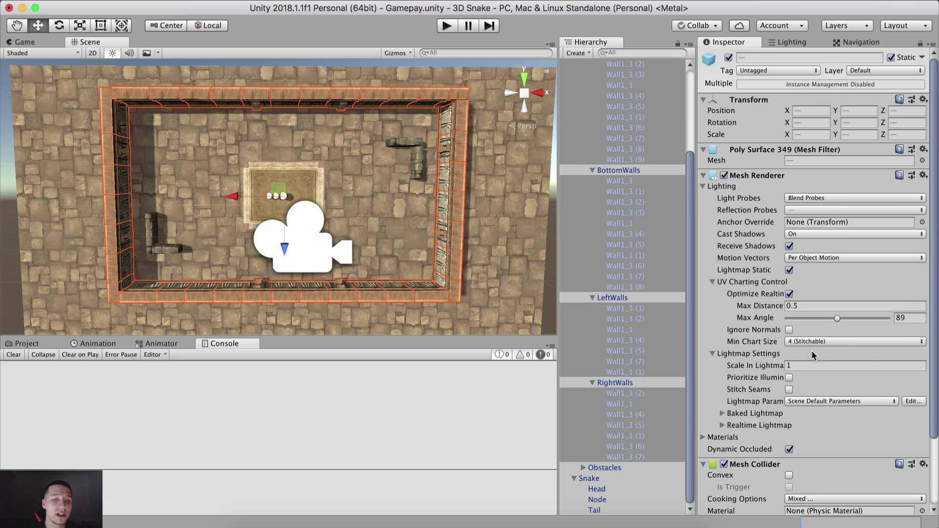
scroll(780, 281, down, 3)
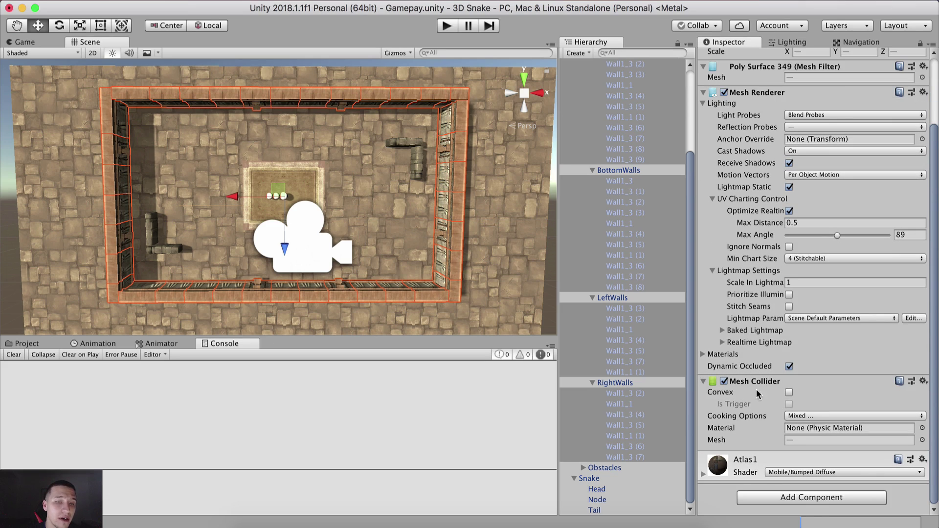
scroll(790, 345, up, 3)
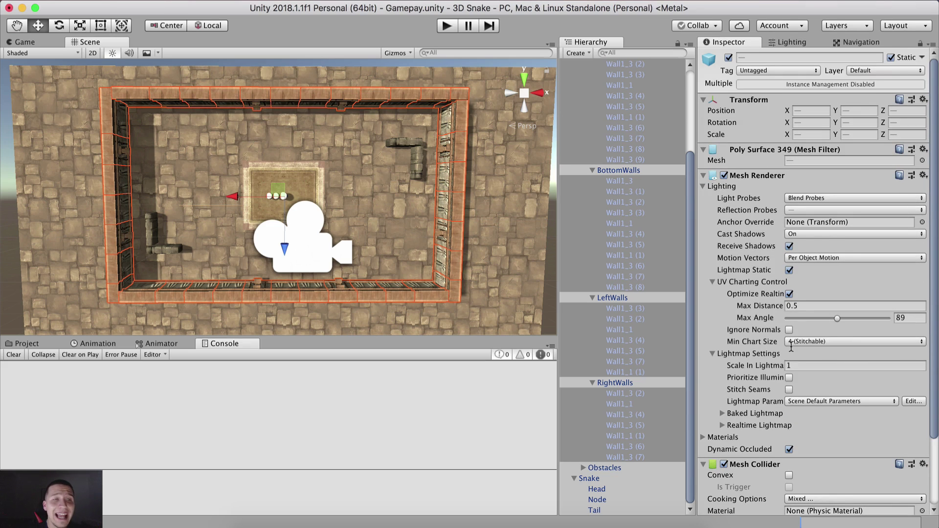
Create three new tags named Wall, Fruit and Bomb in Tags & Layers
click(761, 72)
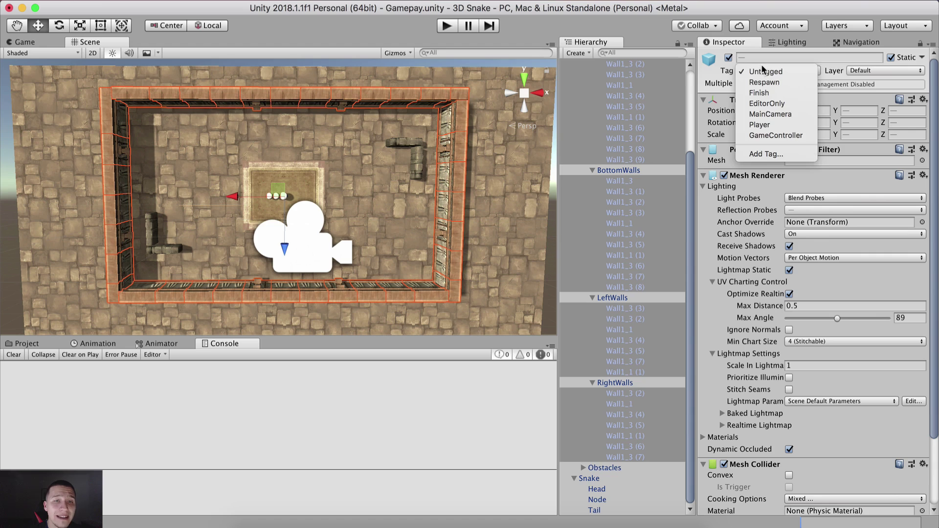
click(767, 153)
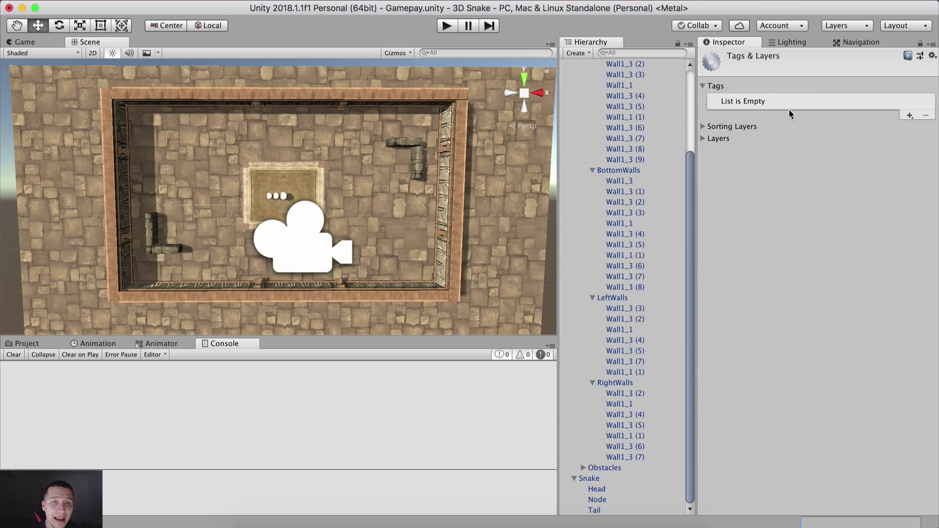
click(909, 115)
text(Wall)
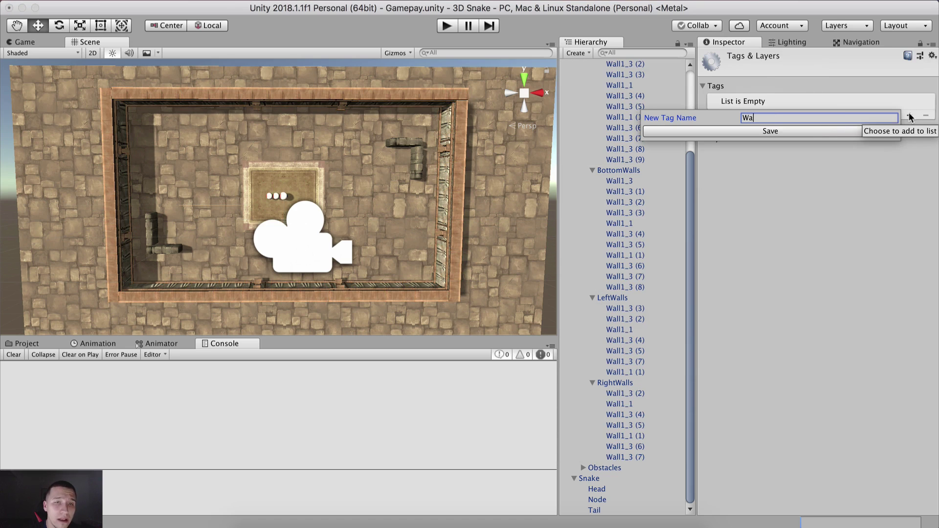
key(Return)
click(909, 115)
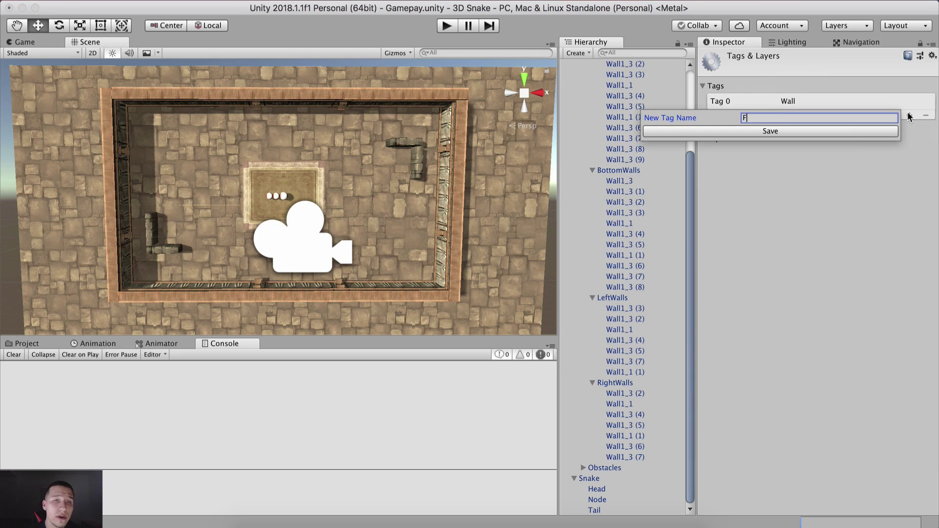
text(Fruit)
key(Return)
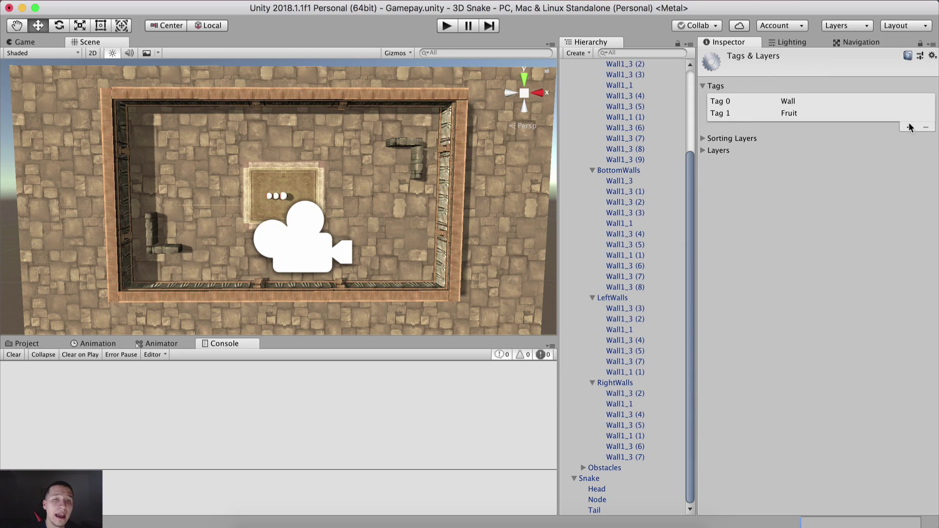
click(908, 126)
text(Bomb)
key(Return)
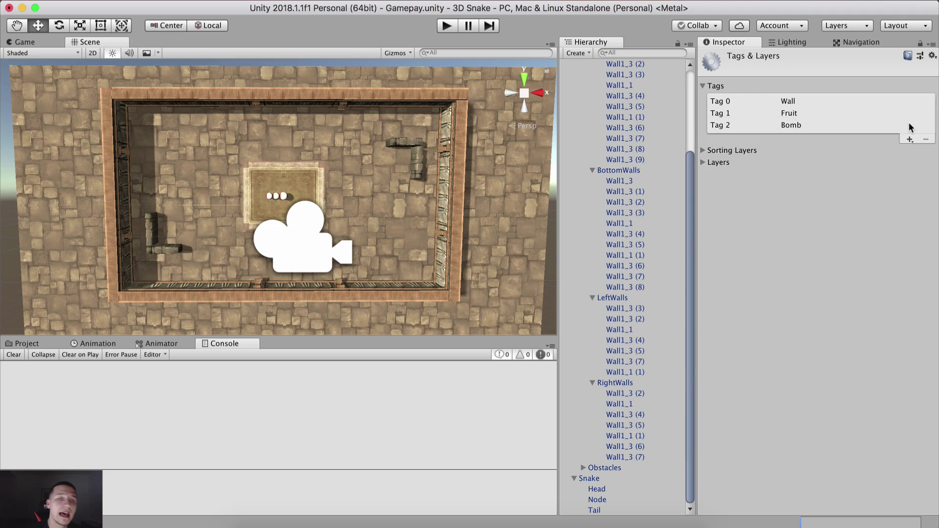
scroll(635, 147, up, 5)
Reselect all wall pieces without the group rows and set their Tag to Wall
click(620, 149)
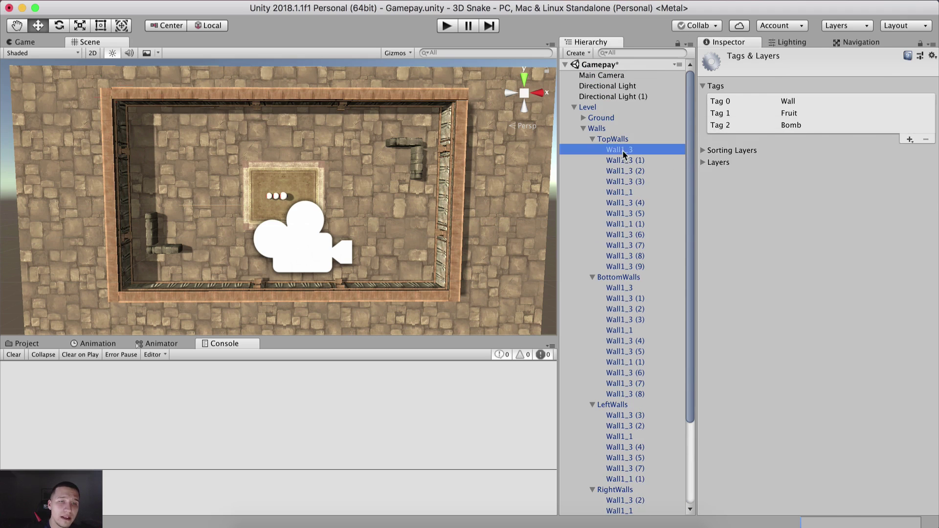
scroll(635, 269, down, 5)
shift+click(631, 455)
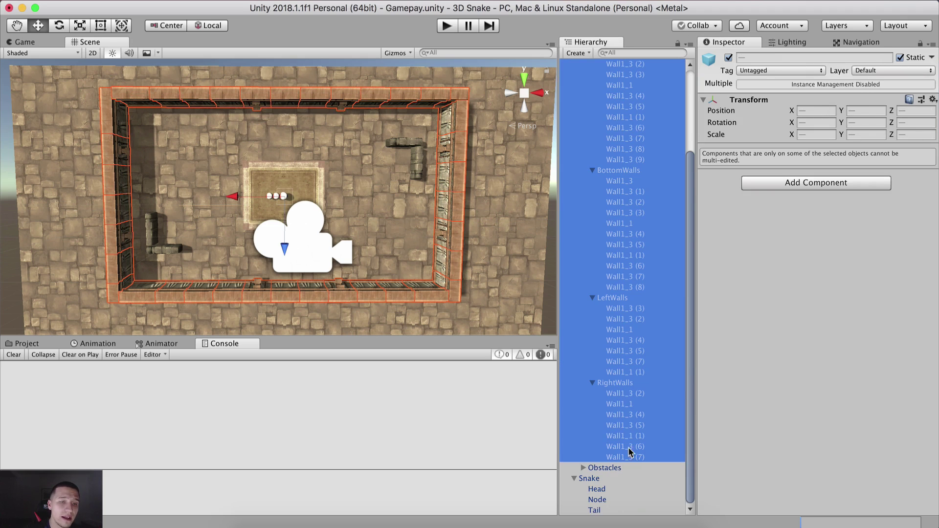
super+click(615, 383)
super+click(614, 299)
scroll(615, 299, up, 2)
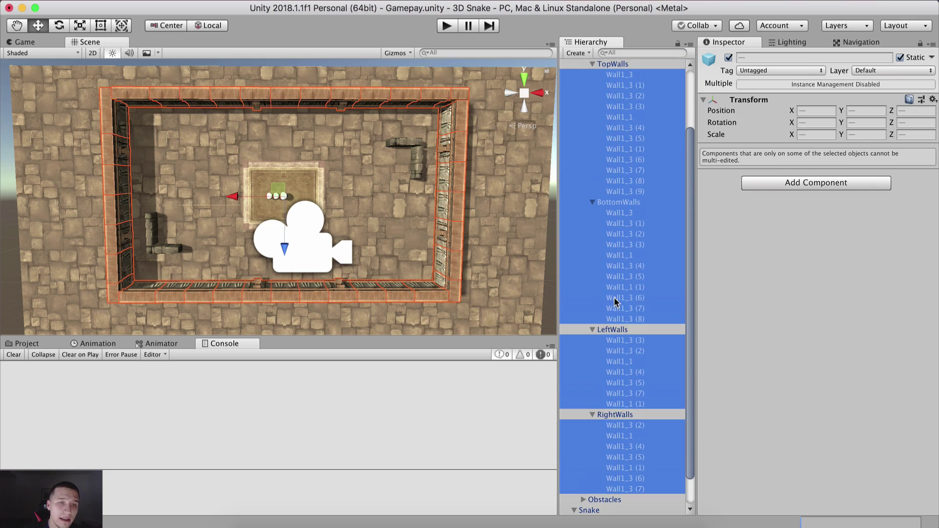
super+click(631, 206)
scroll(631, 220, up, 3)
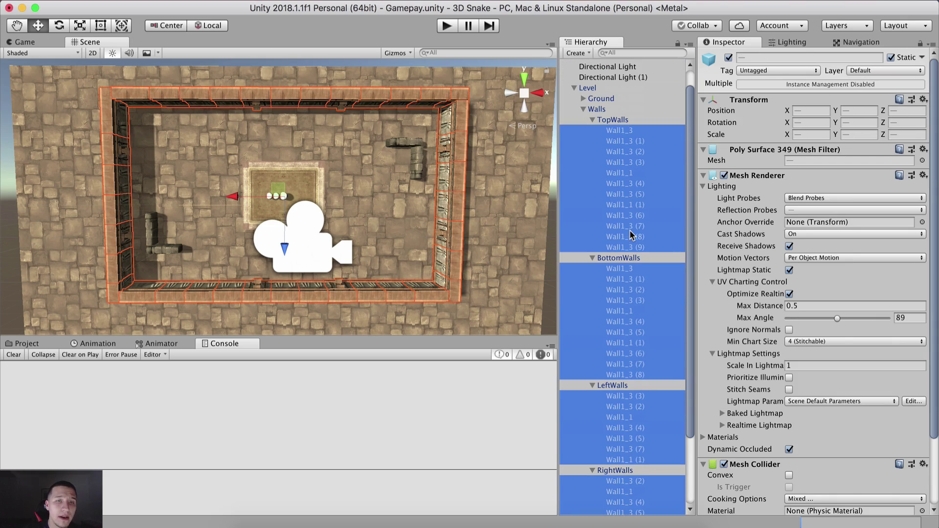
click(778, 71)
click(763, 172)
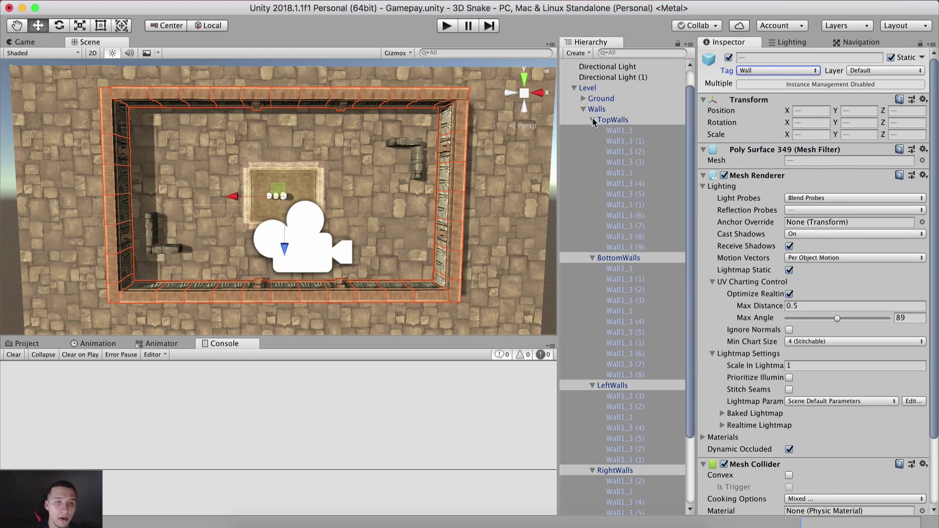
Select the four Wall_bckg7 obstacles under Obstacles and tag them Wall
click(582, 109)
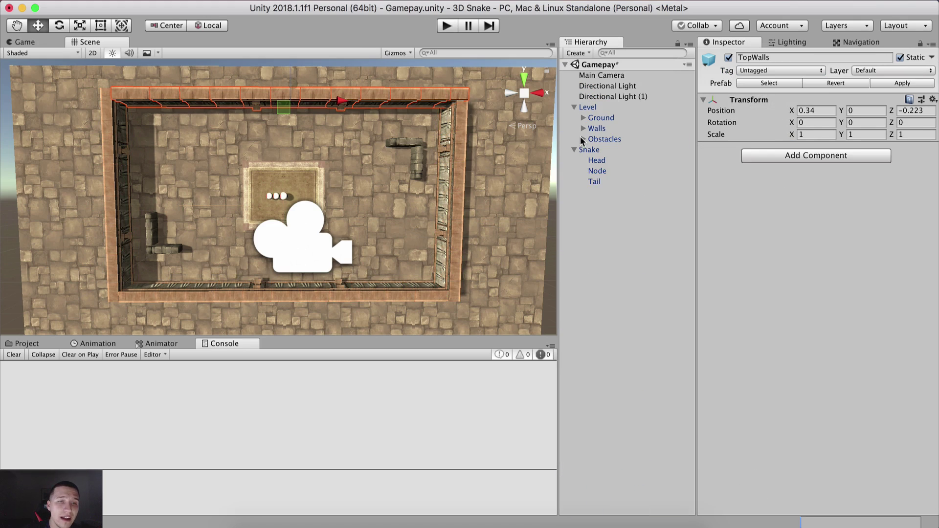
click(582, 139)
click(606, 150)
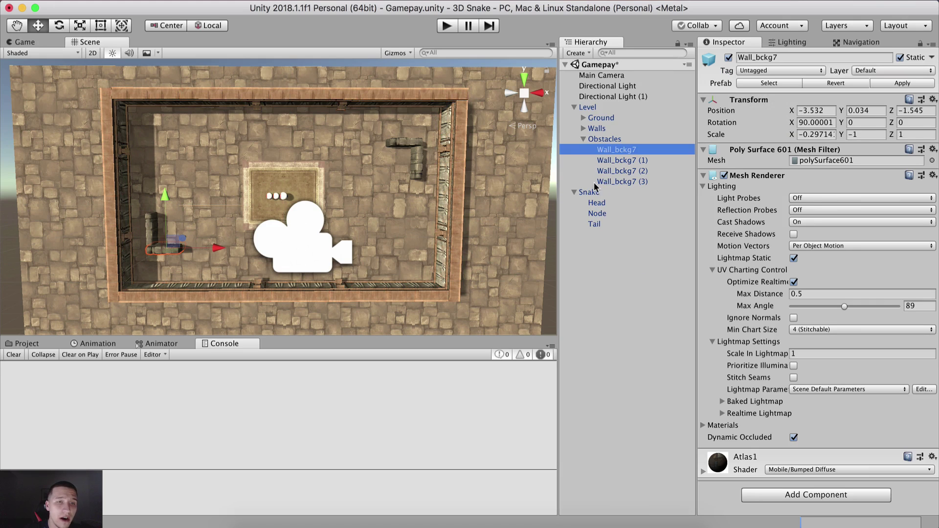
shift+click(611, 182)
scroll(363, 268, up, 10)
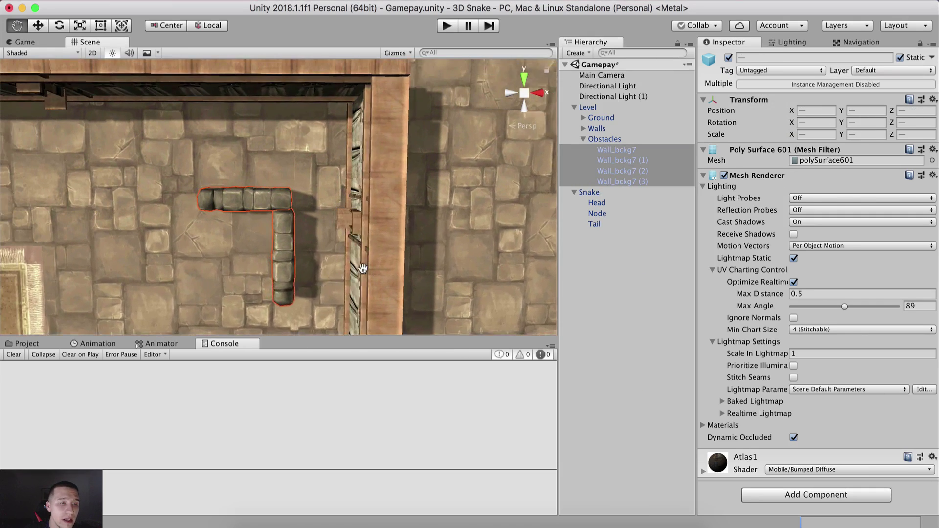
scroll(363, 268, down, 5)
scroll(206, 308, down, 3)
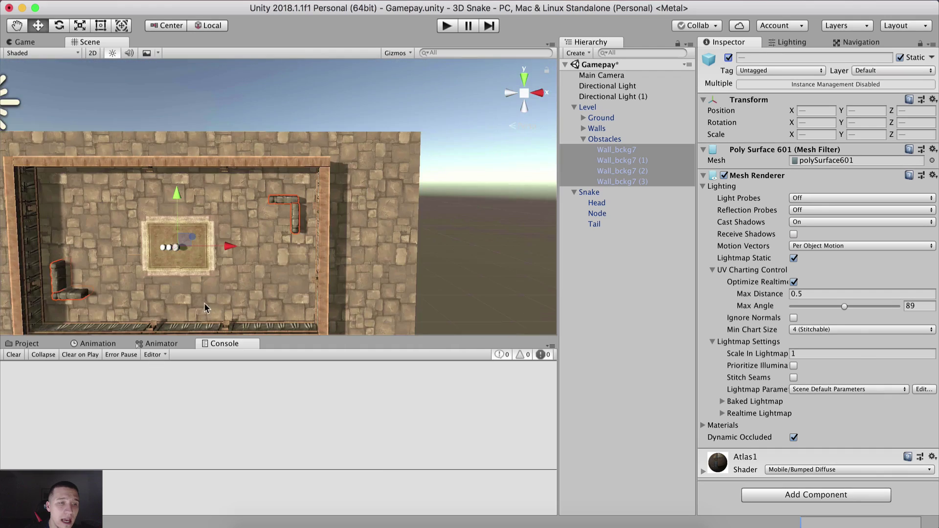
middle_drag(205, 308, 318, 245)
click(760, 71)
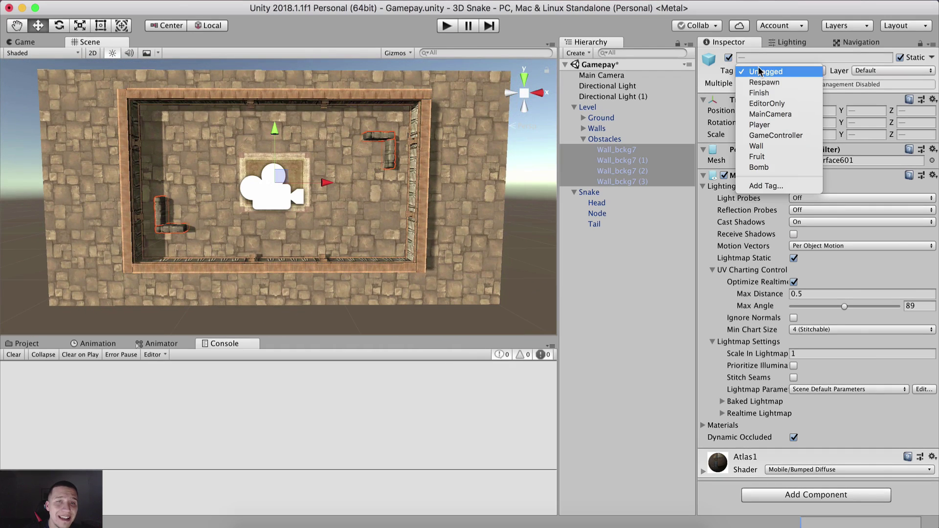
click(757, 146)
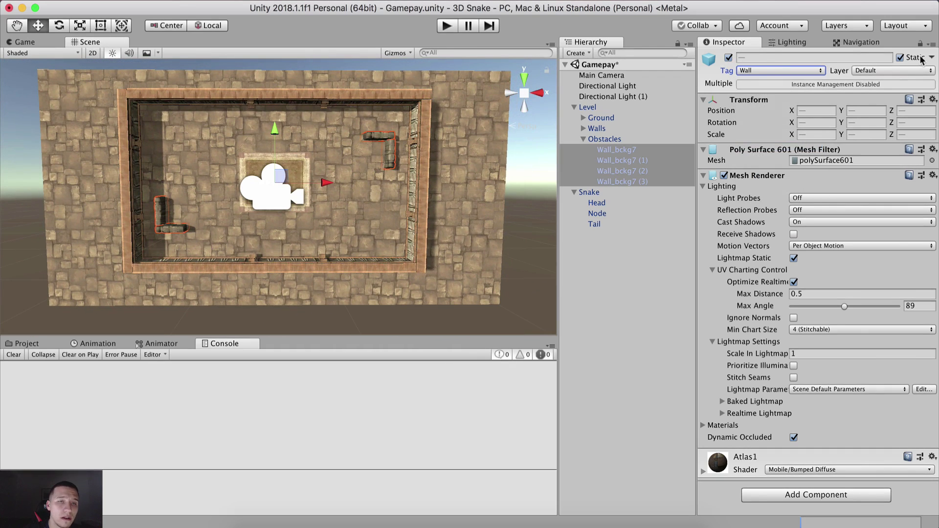
Select the Level object, then clear the Hierarchy selection
click(596, 107)
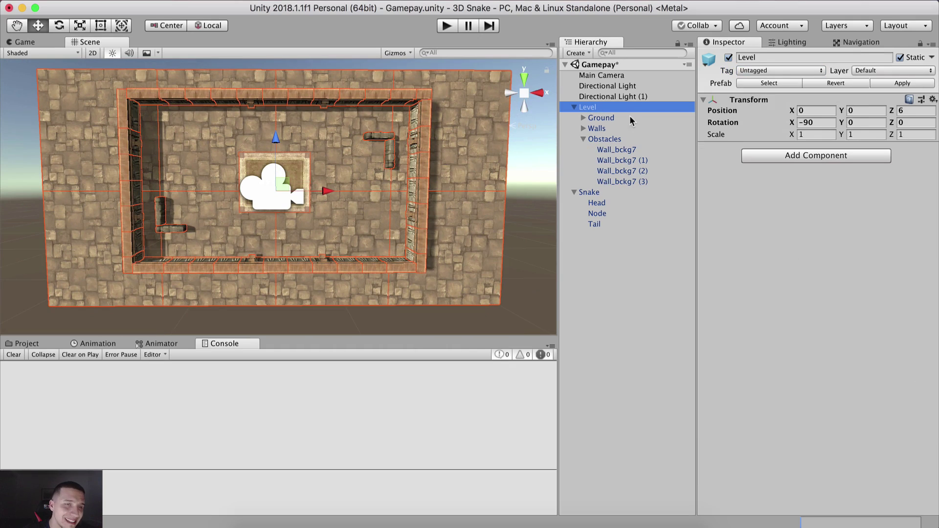
click(902, 83)
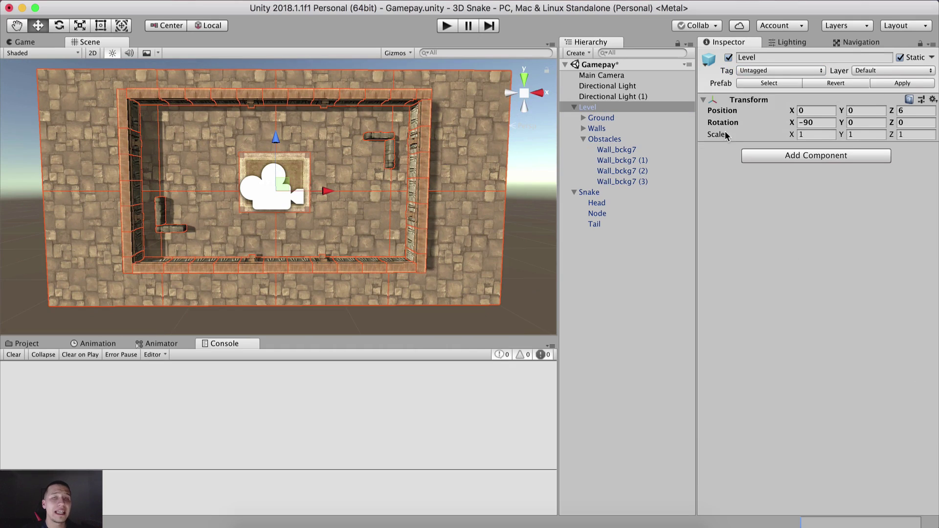
click(633, 273)
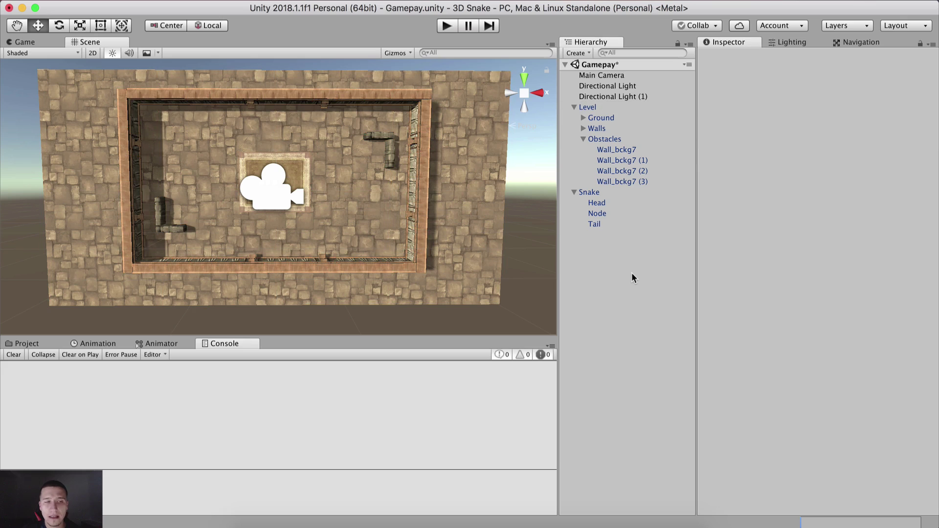
Add a void OnTriggerEnter(Collider target) method below ForceMove in PlayerController.cs
click(391, 525)
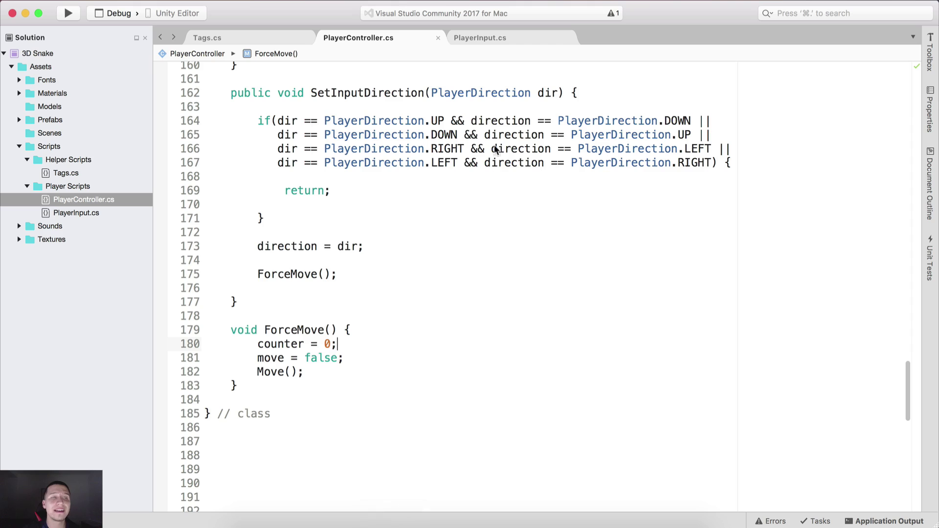
scroll(302, 226, down, 6)
click(327, 128)
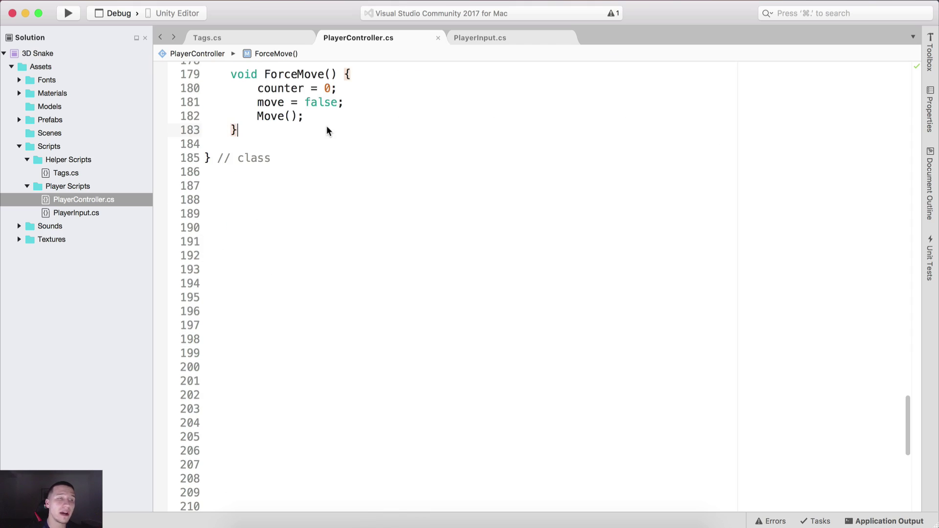
key(Return)
key(Return)
text(void )
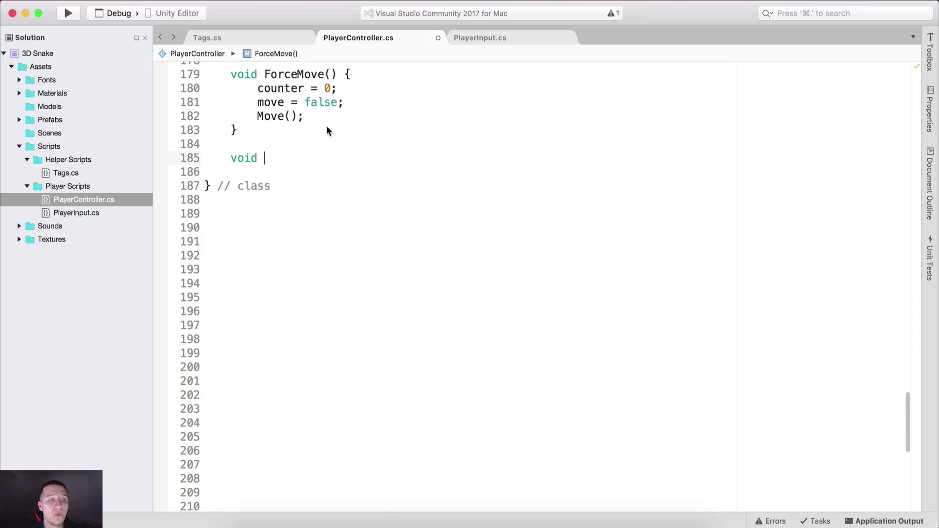
text(OnTriggerEn)
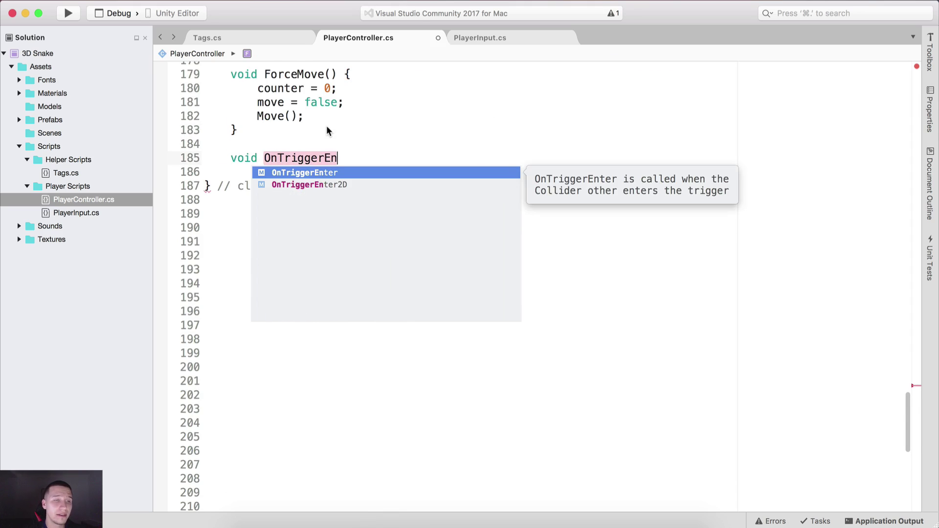
key(Return)
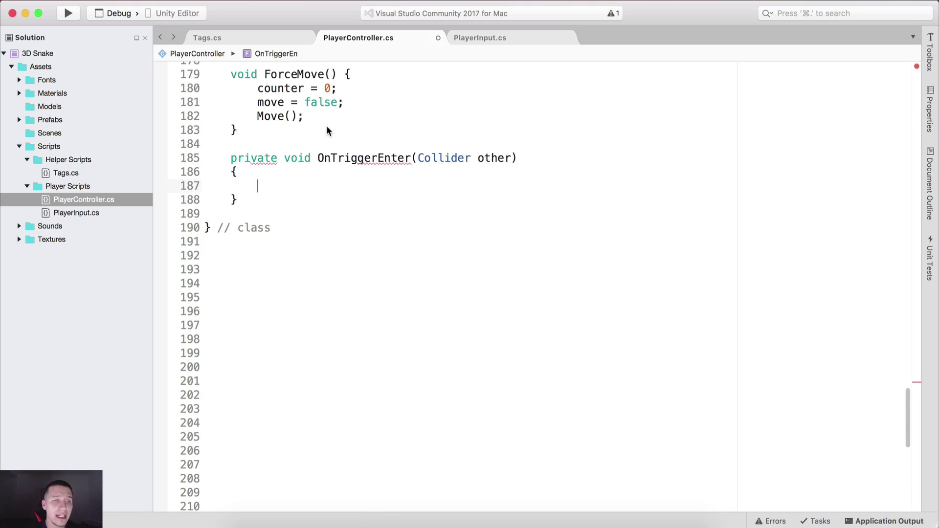
click(285, 155)
key(alt+shift+Left)
key(BackSpace)
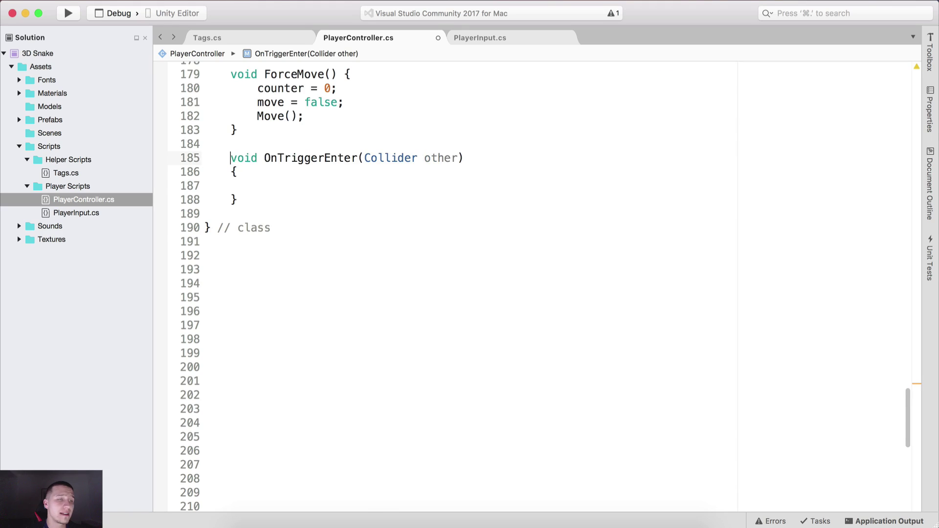
key(Down)
key(BackSpace)
key(BackSpace)
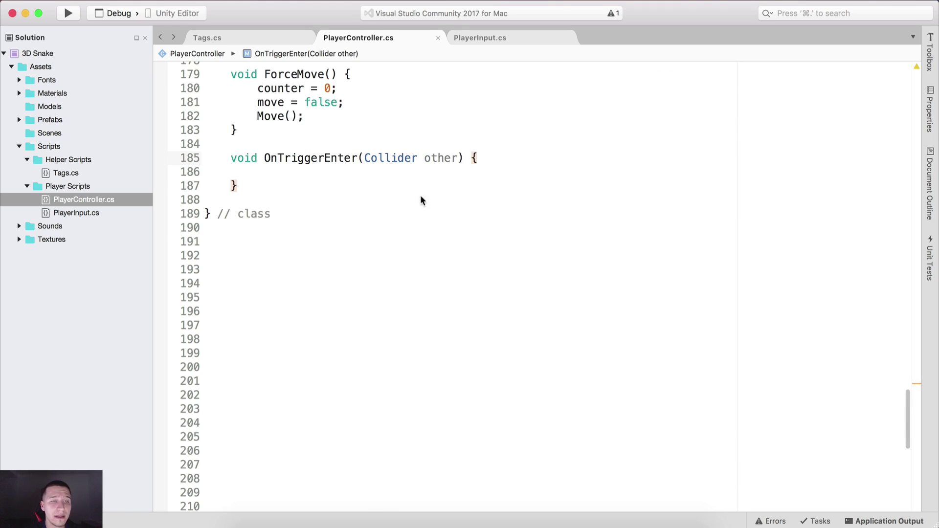
double_click(443, 157)
text(target)
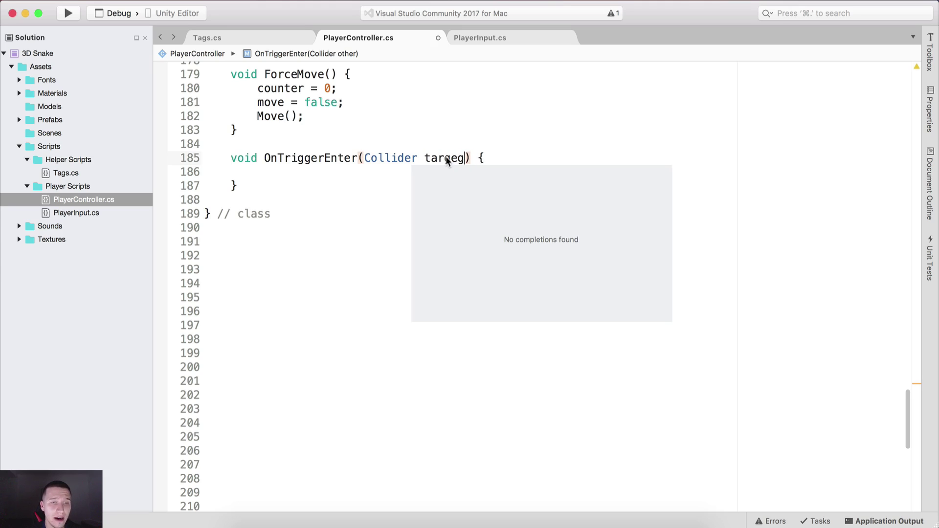
Make it print "Touched Wall" when target.tag == Tags.WALL, then save the file
click(333, 166)
key(Return)
key(Return)
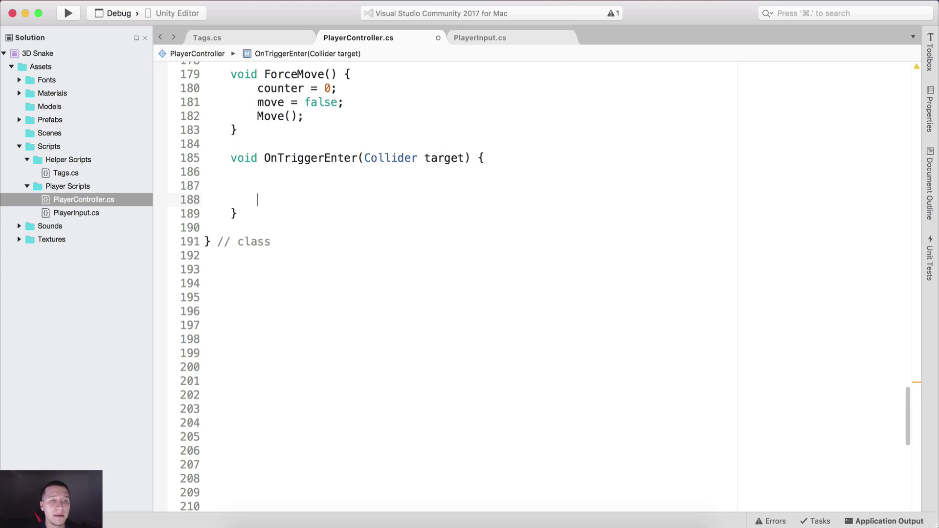
key(Up)
text(if)
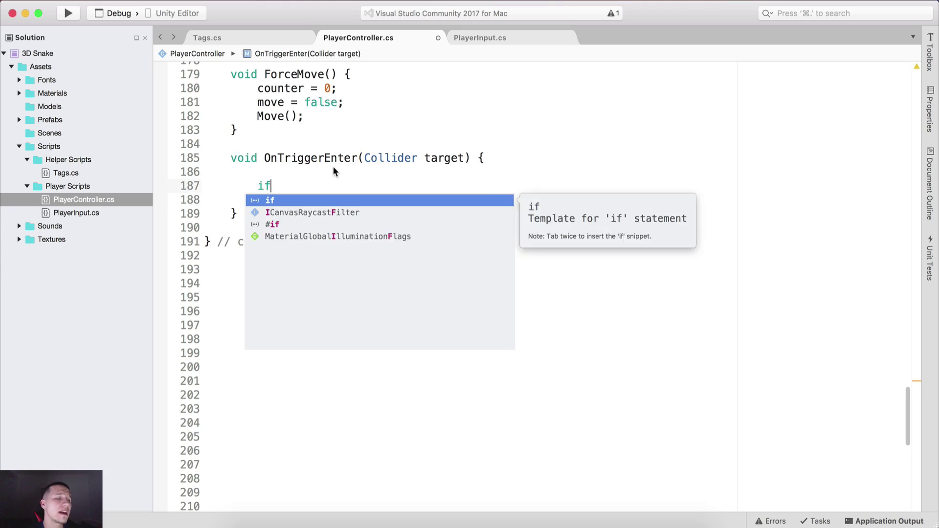
text((target.tag == Tags)
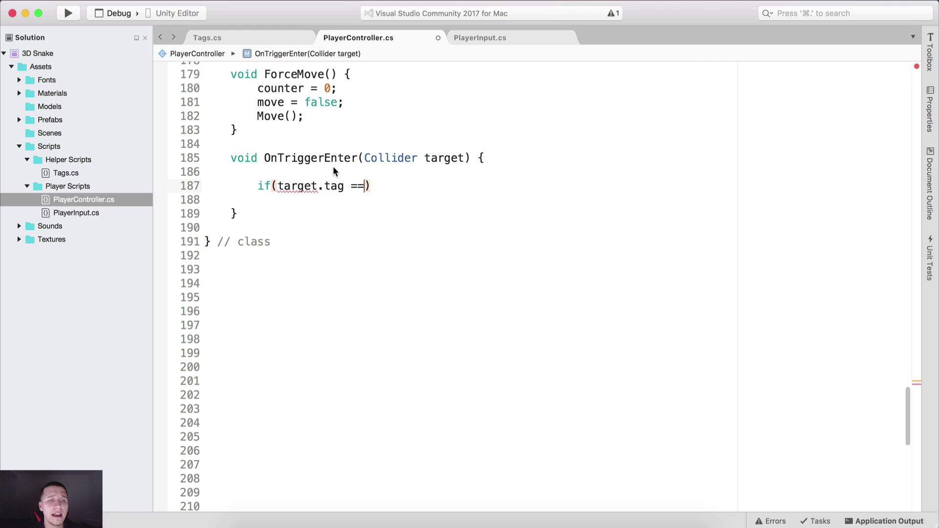
text(.WA)
key(Return)
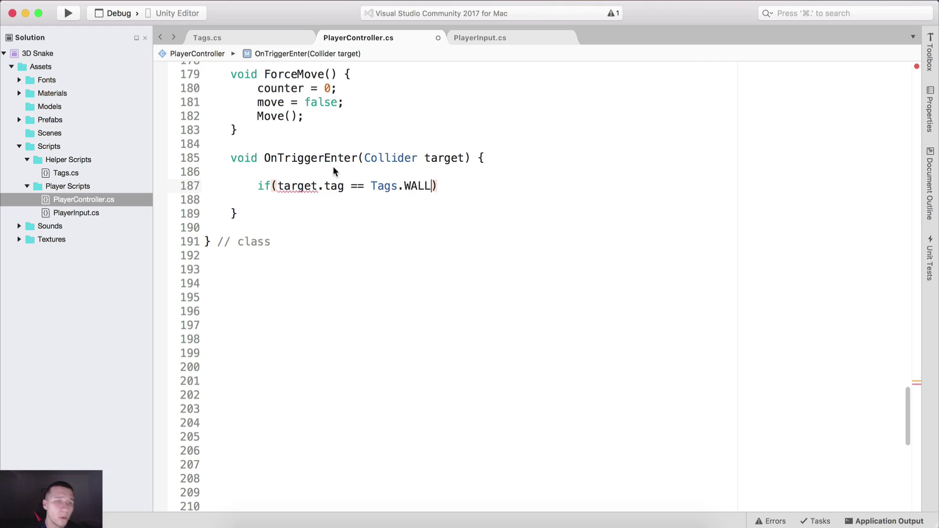
key(Right)
text({)
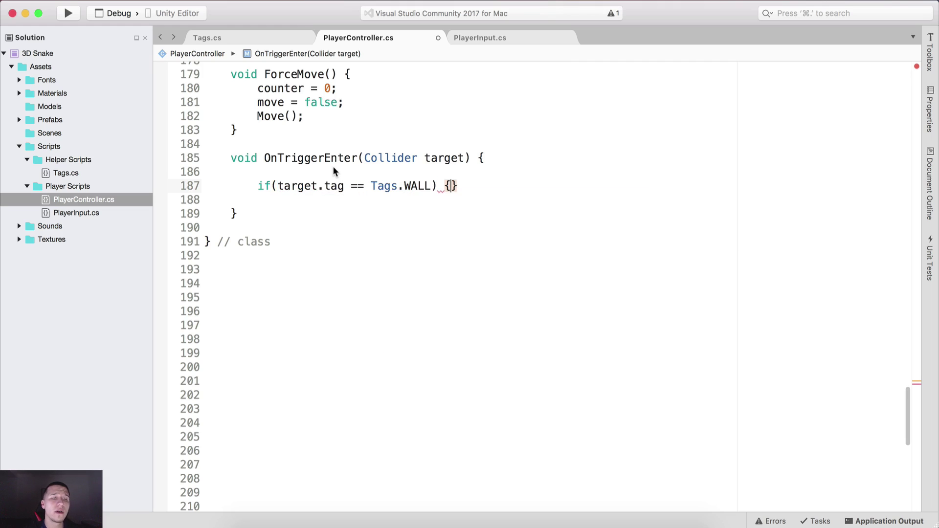
key(Return)
text(print("");)
key(Left)
key(Left)
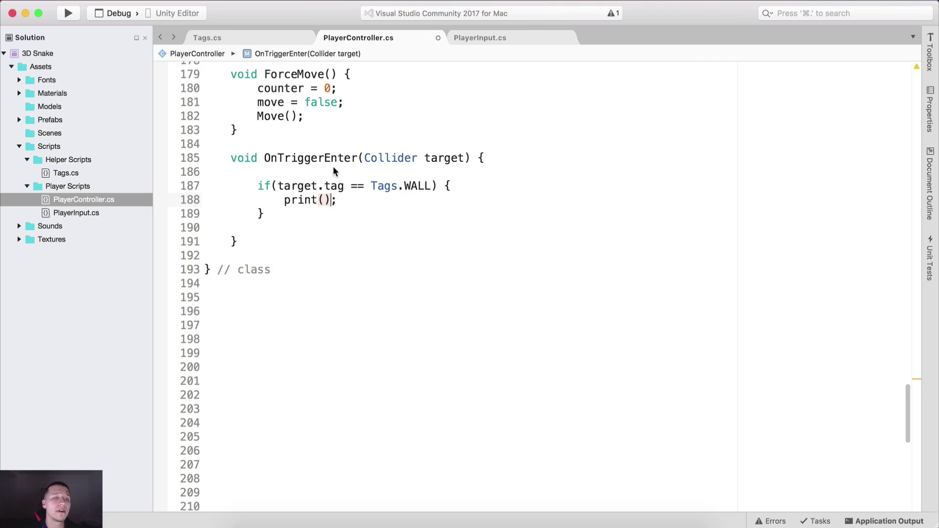
text(")
text(Touched Wall)
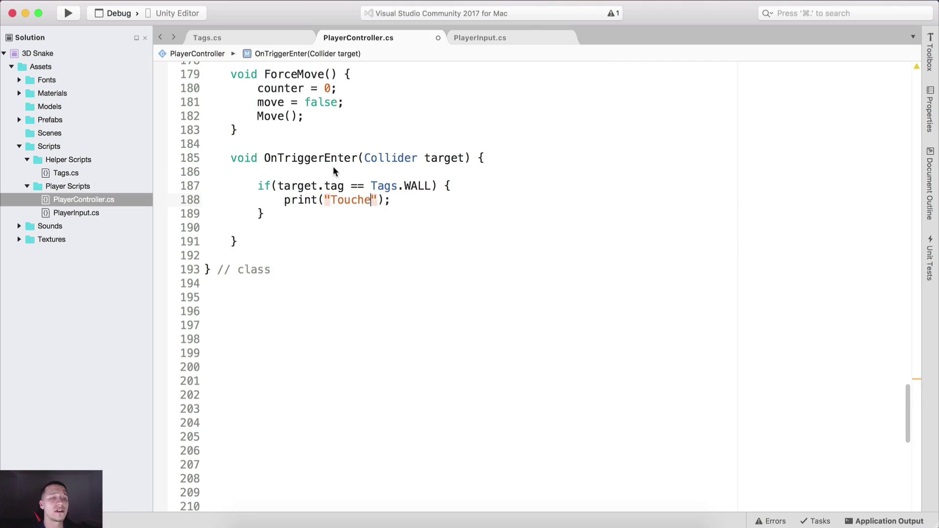
key(super+s)
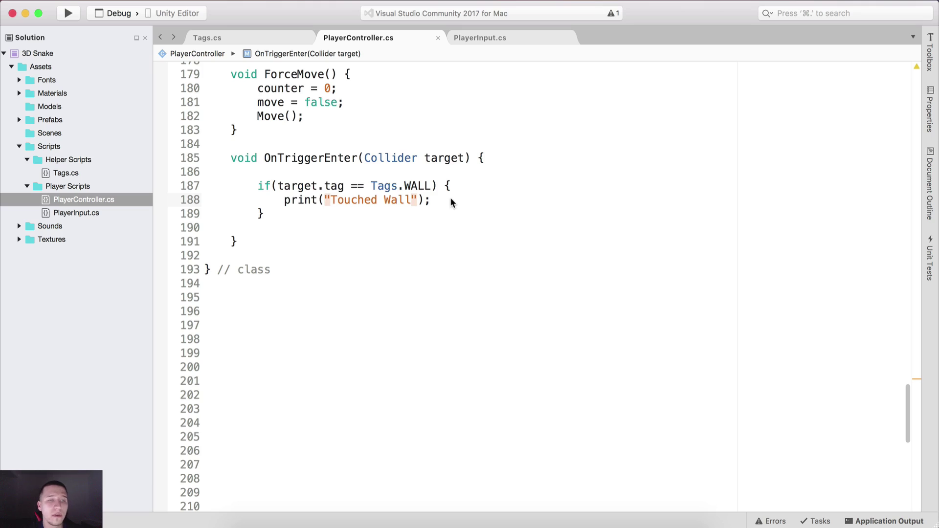
click(450, 198)
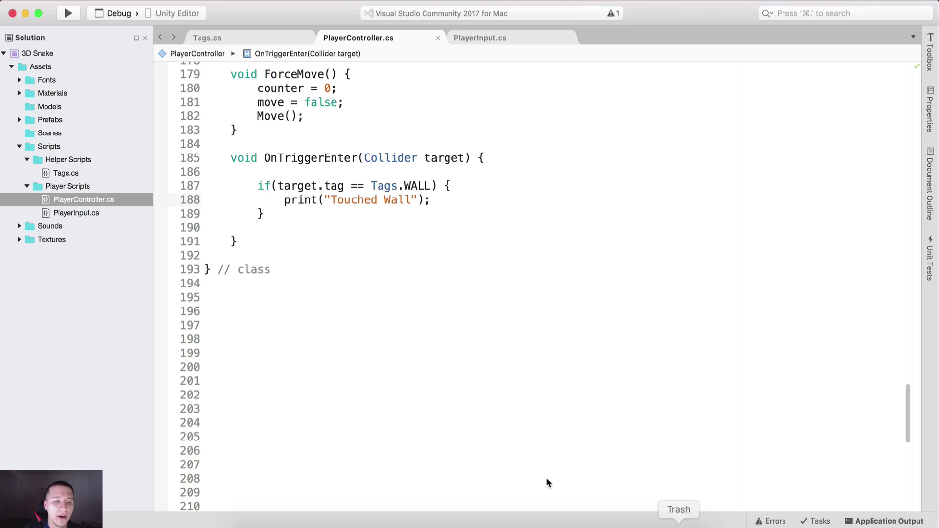
click(350, 520)
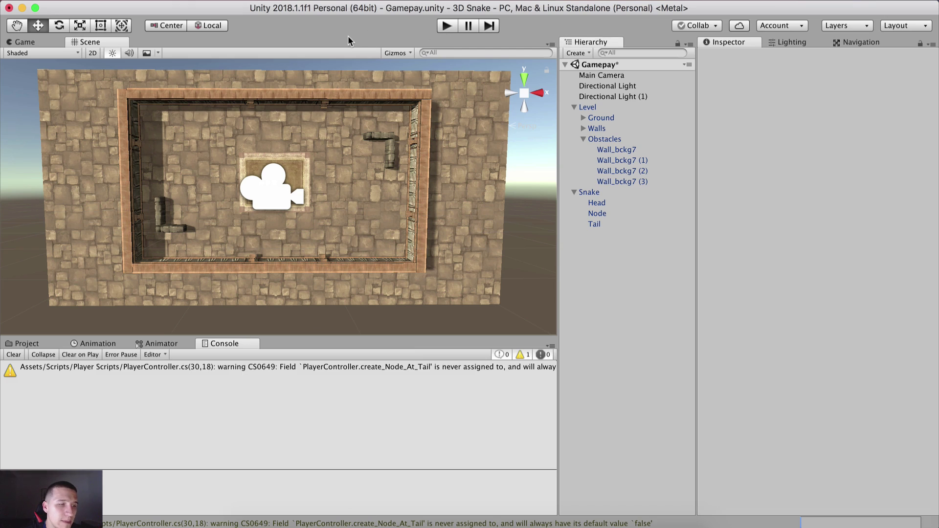
Play the game and steer the snake into walls with the arrow keys
key(super+p)
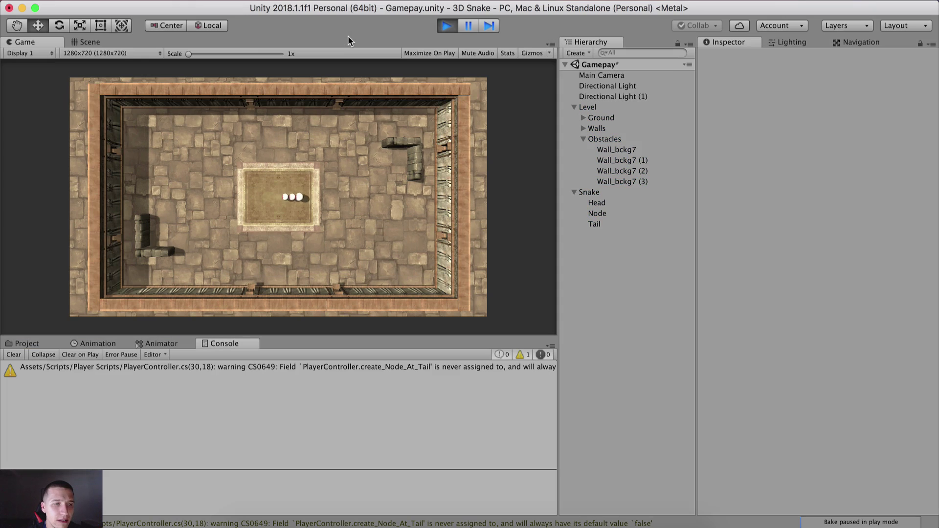
key(Right)
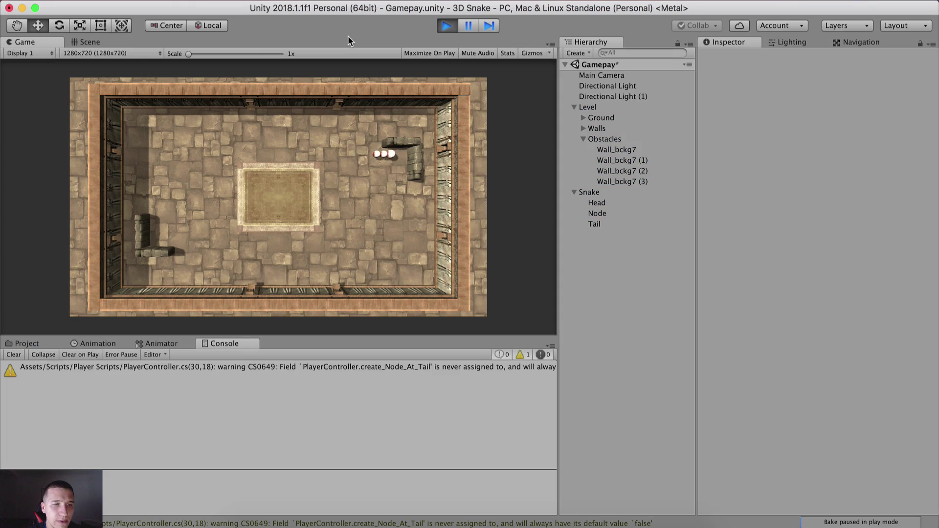
key(Down)
key(Left)
key(Up)
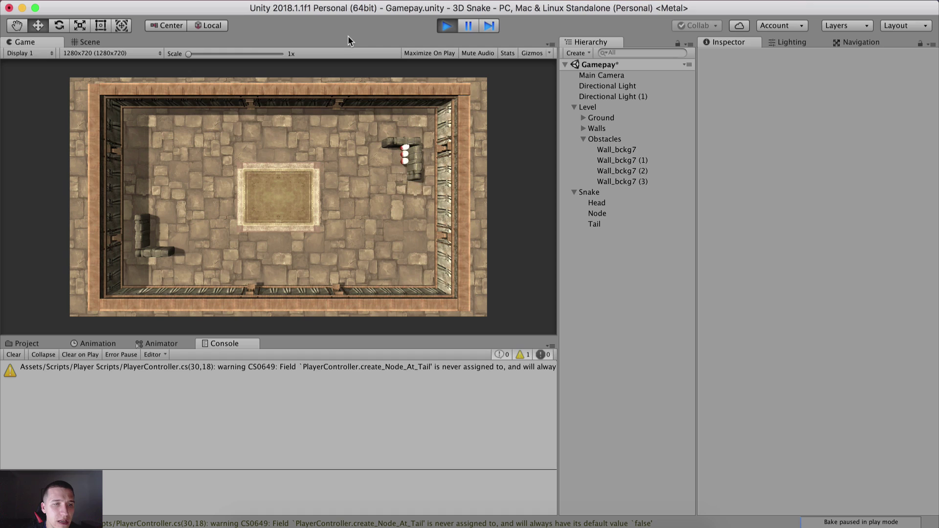
key(Left)
key(Down)
key(Left)
key(Up)
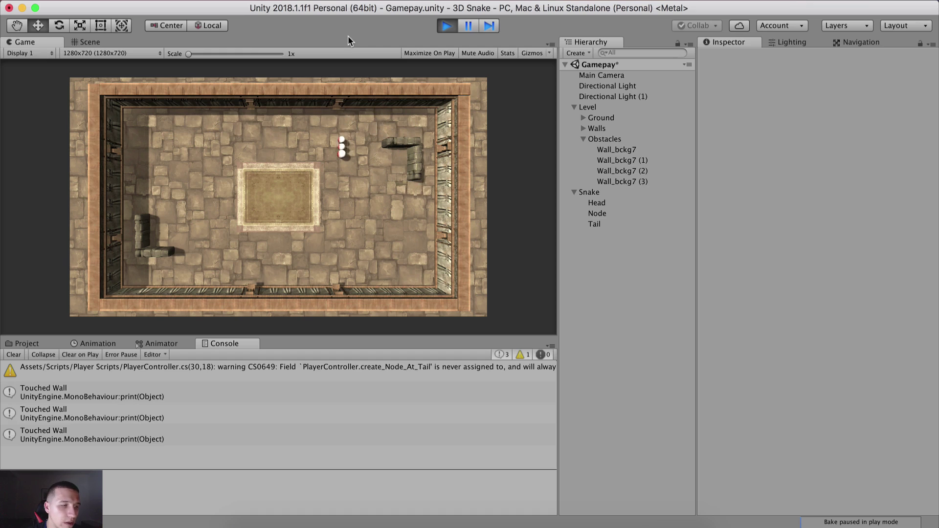
key(Left)
key(Up)
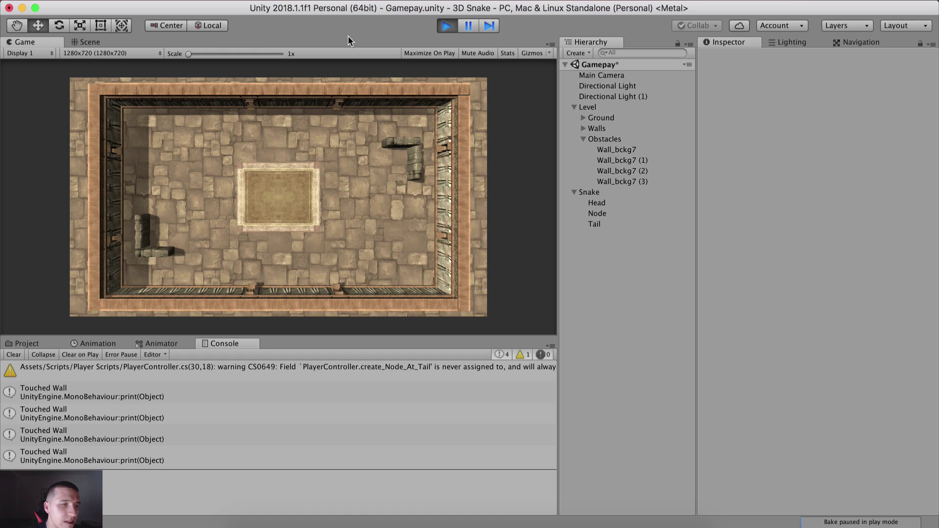
Stop play, clear the Console, and add a Mesh Collider to the four Wall_bckg7 obstacles
click(446, 25)
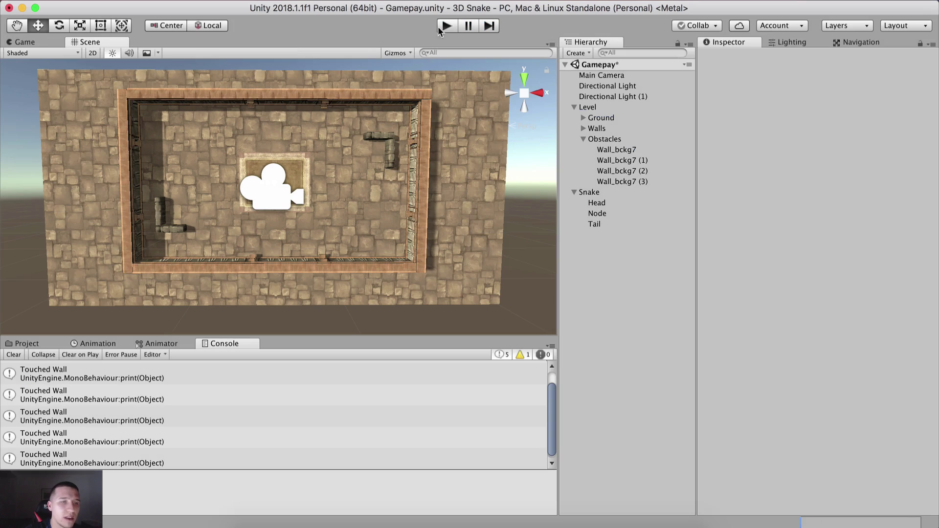
click(13, 354)
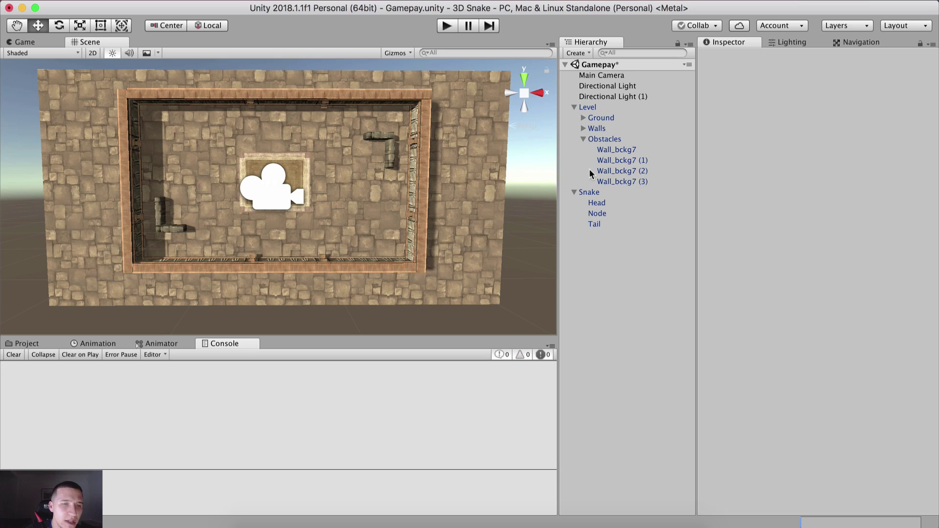
click(616, 150)
shift+click(630, 180)
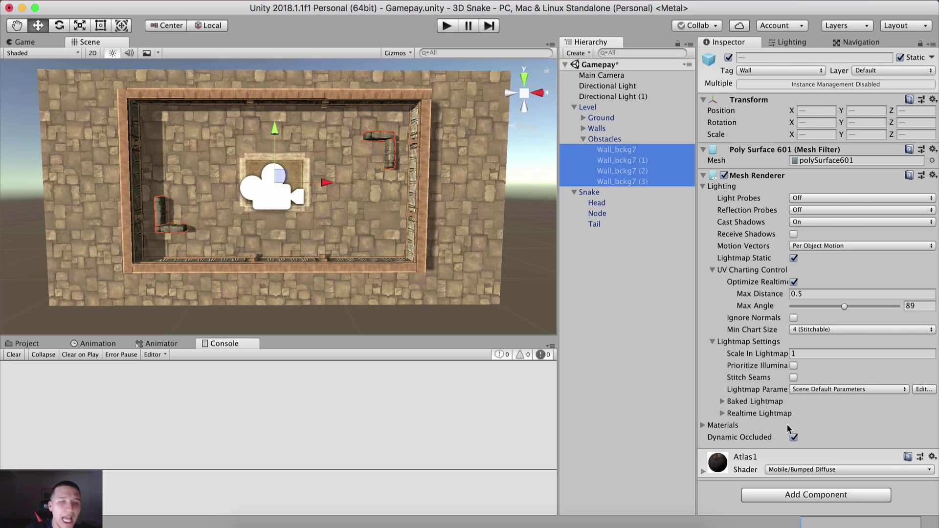
click(800, 495)
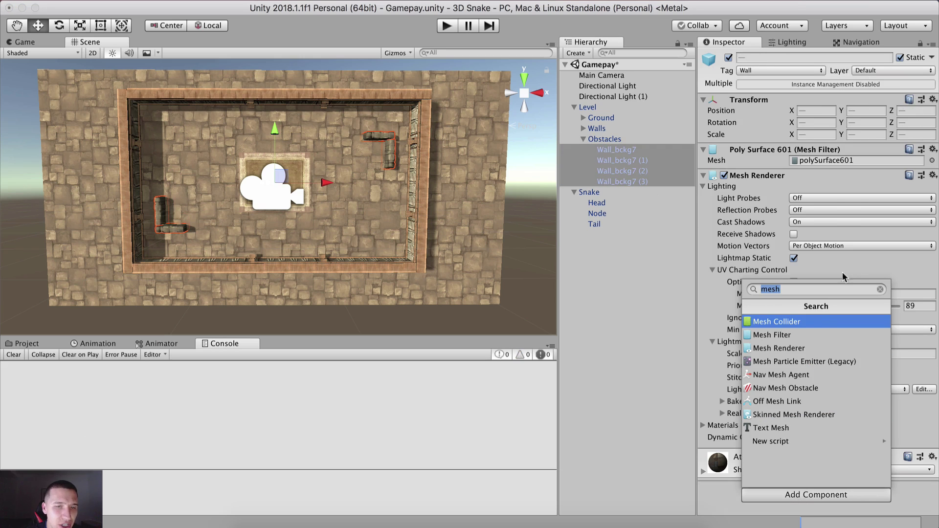
click(810, 322)
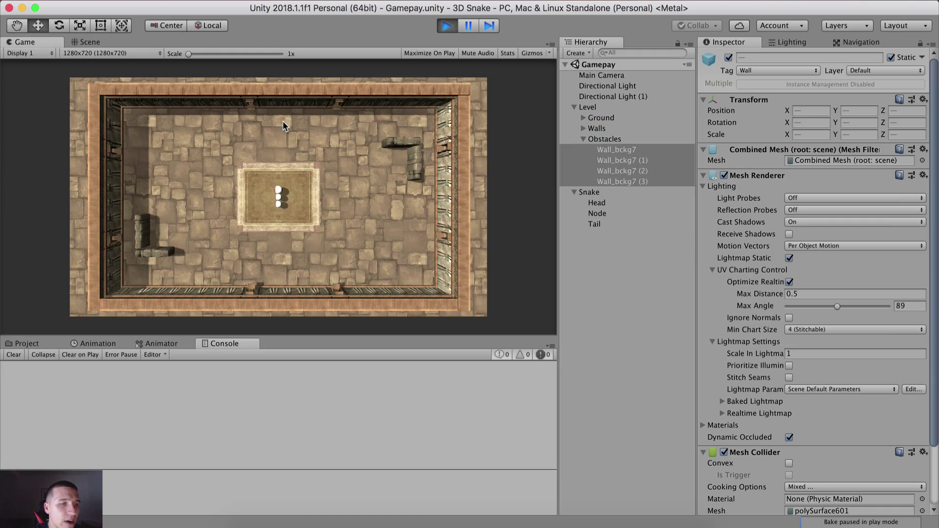
Test-steer the snake into the obstacles, then stop, clear the Console and collapse Obstacles
key(Right)
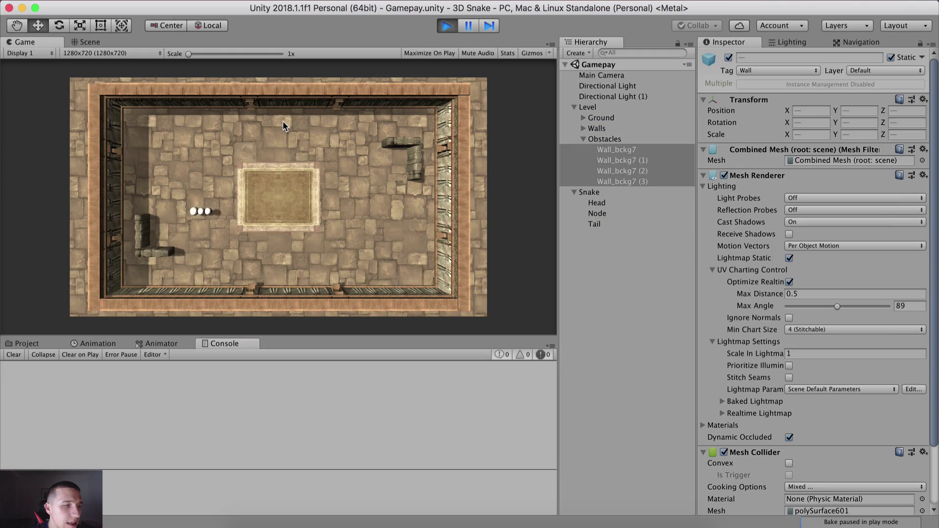
key(Down)
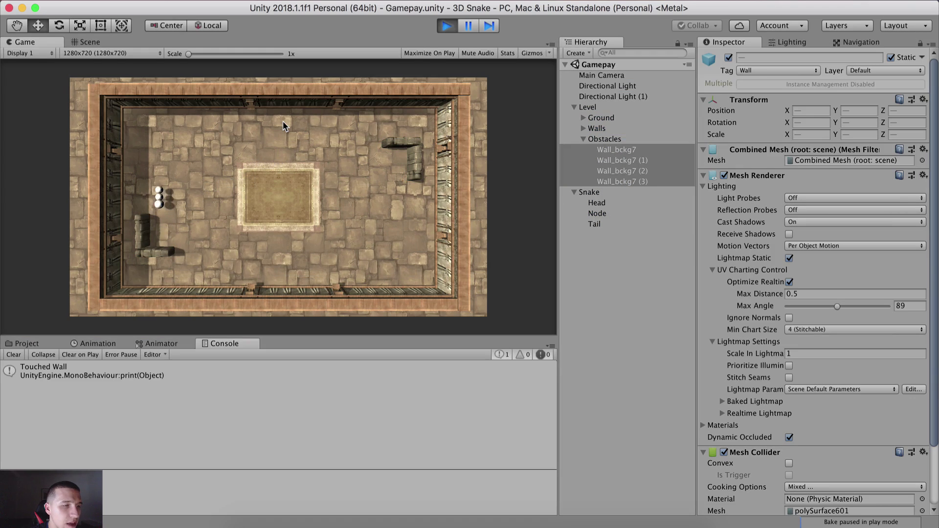
key(Right)
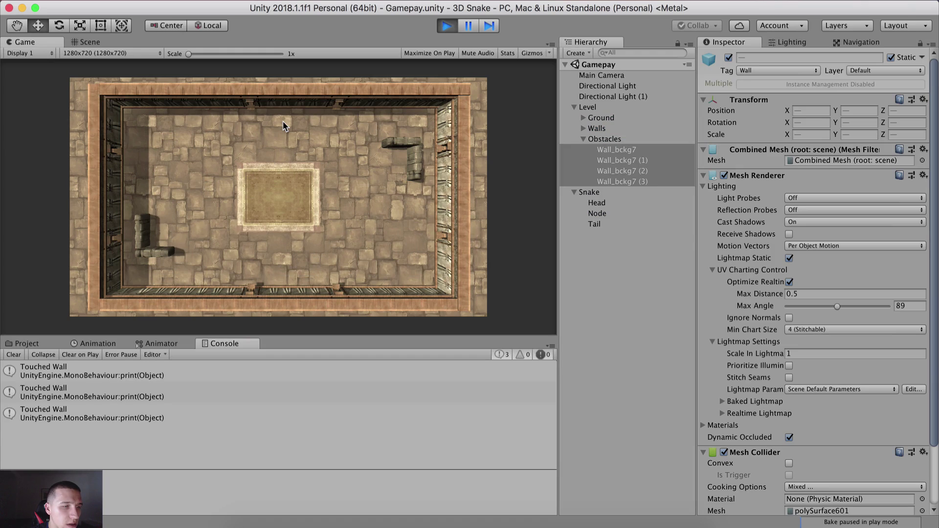
key(Up)
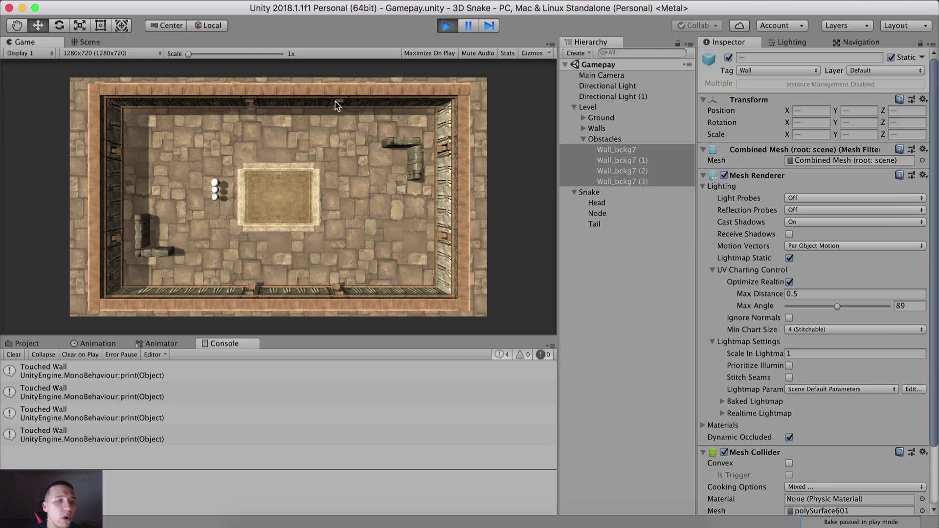
click(446, 25)
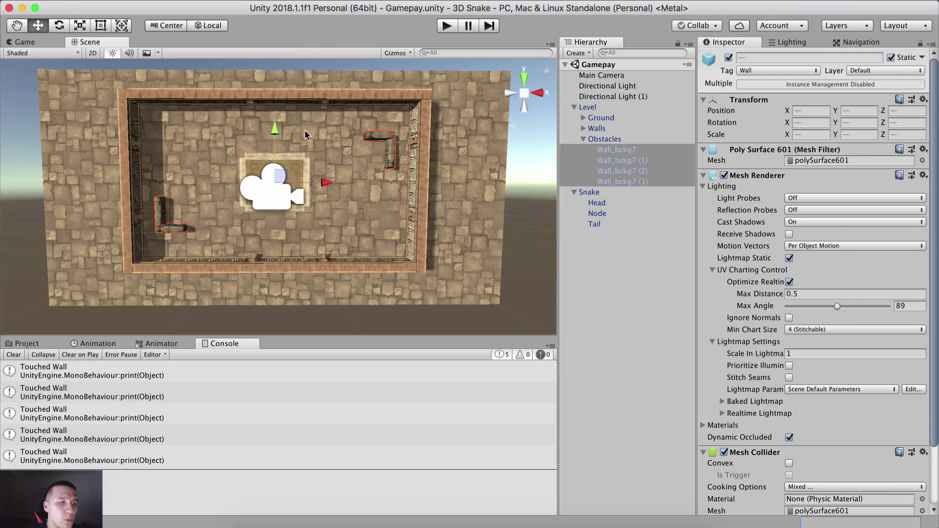
click(11, 355)
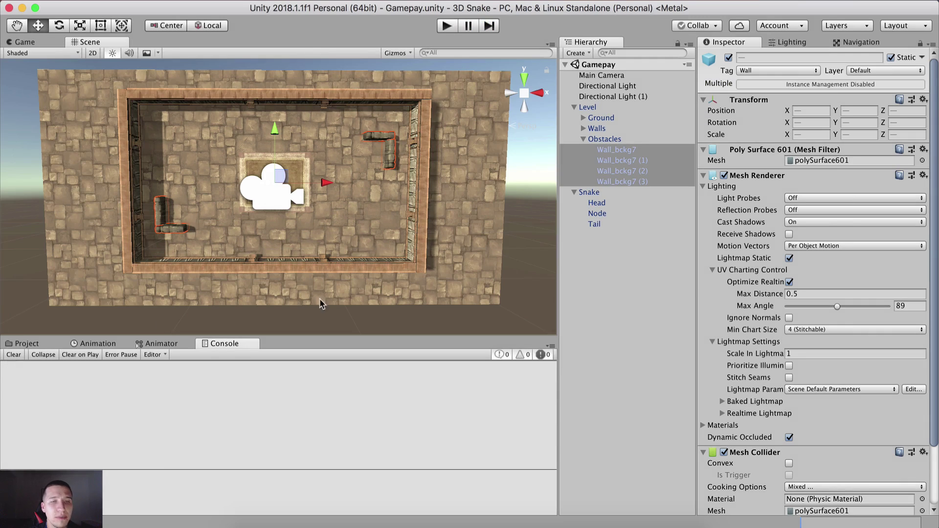
click(600, 263)
click(584, 140)
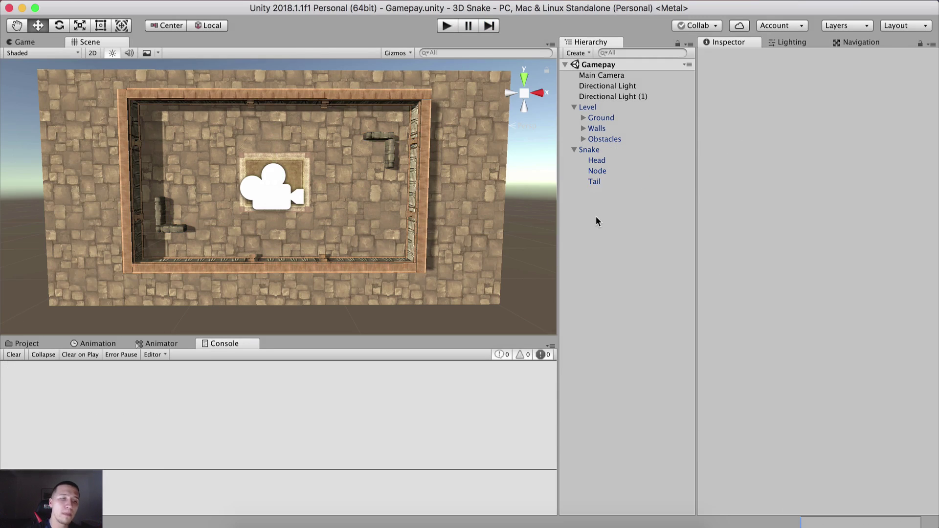
Search the Project for 'eye' and drag EyeBall into the Hierarchy
click(25, 343)
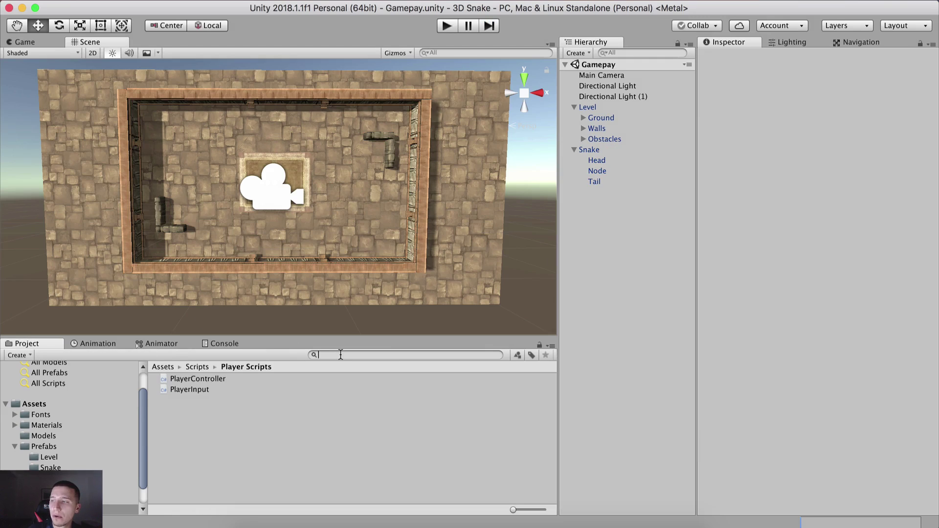
text(eye)
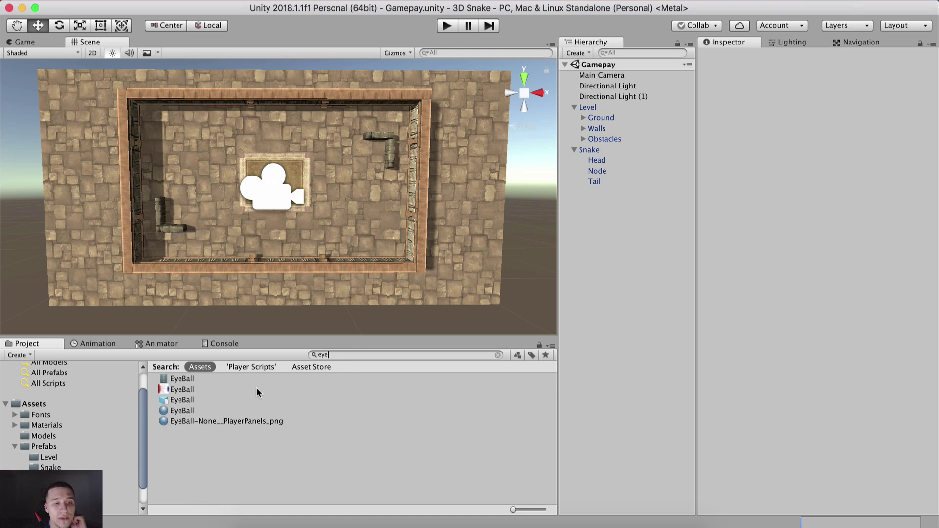
double_click(342, 355)
drag(182, 400, 609, 263)
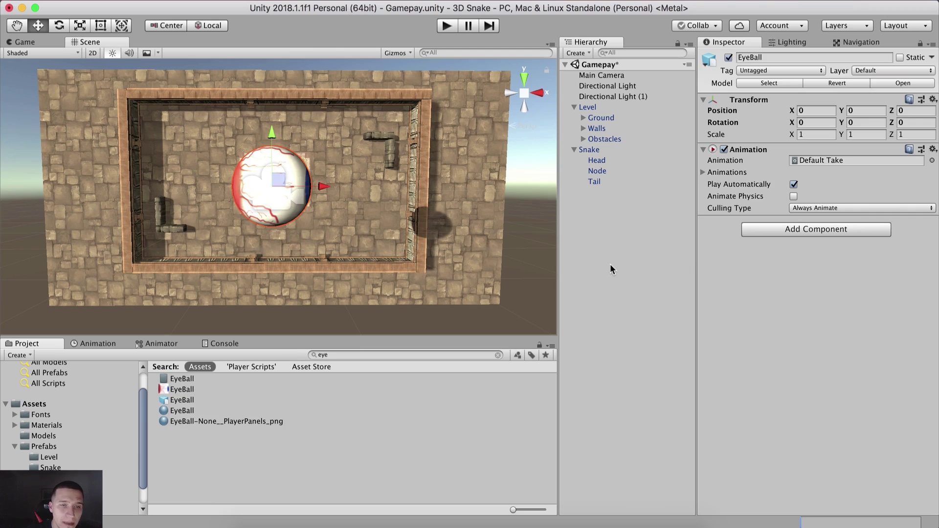
click(574, 150)
Search 'bomb', drag BombBall into the Hierarchy, then clear the search and show Assets
click(342, 354)
text(bomb)
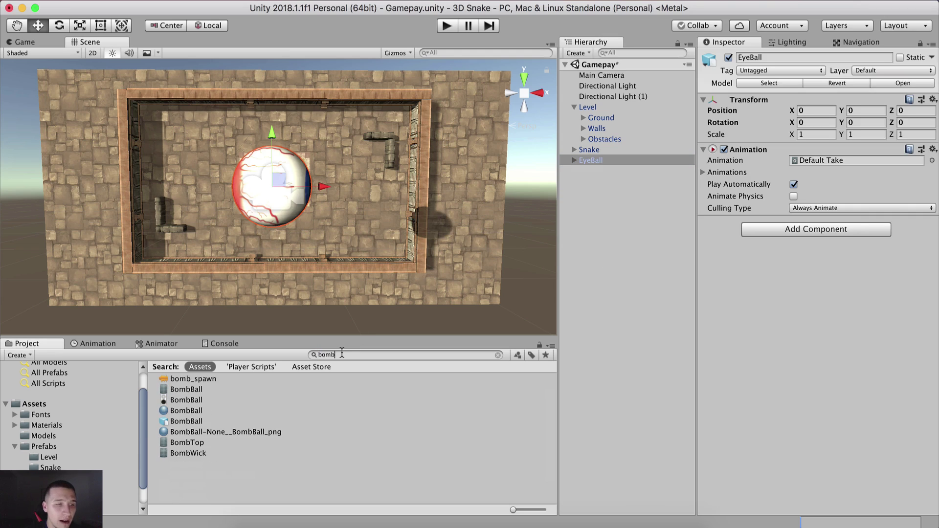
drag(179, 421, 613, 222)
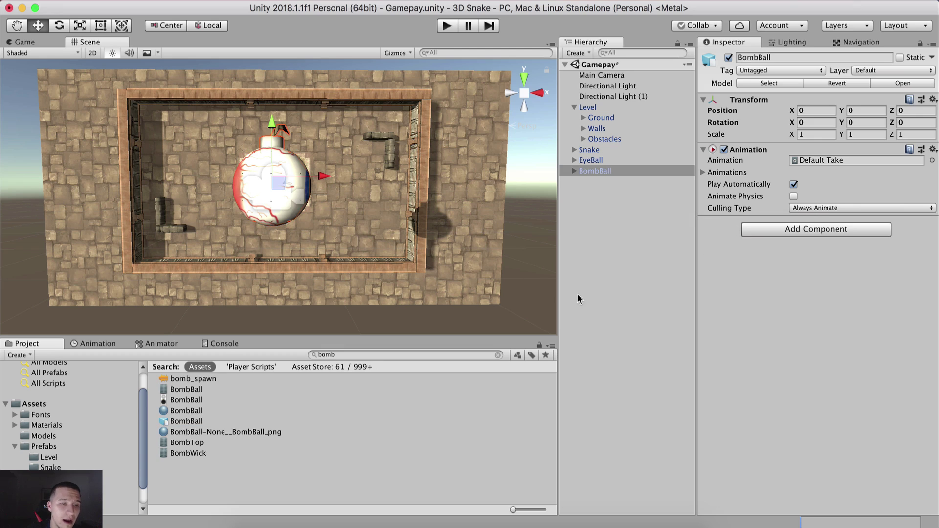
click(365, 354)
key(BackSpace)
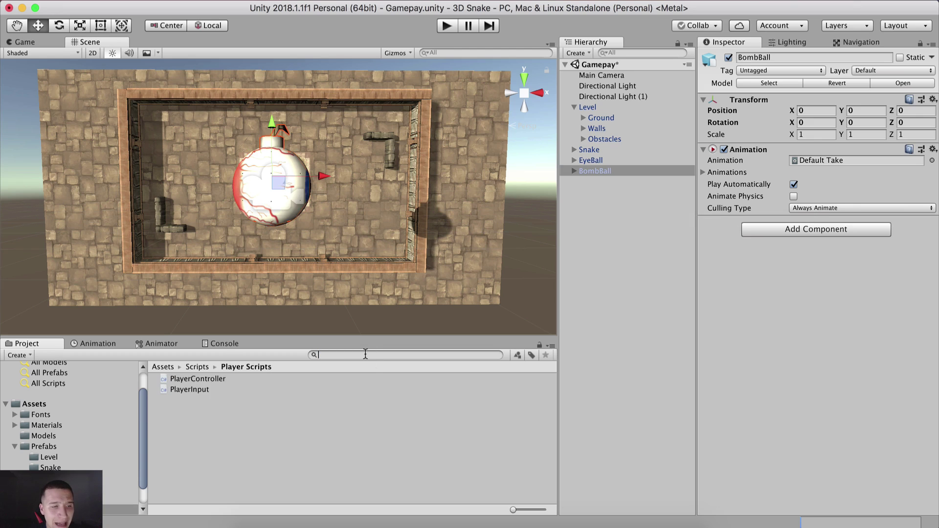
click(164, 367)
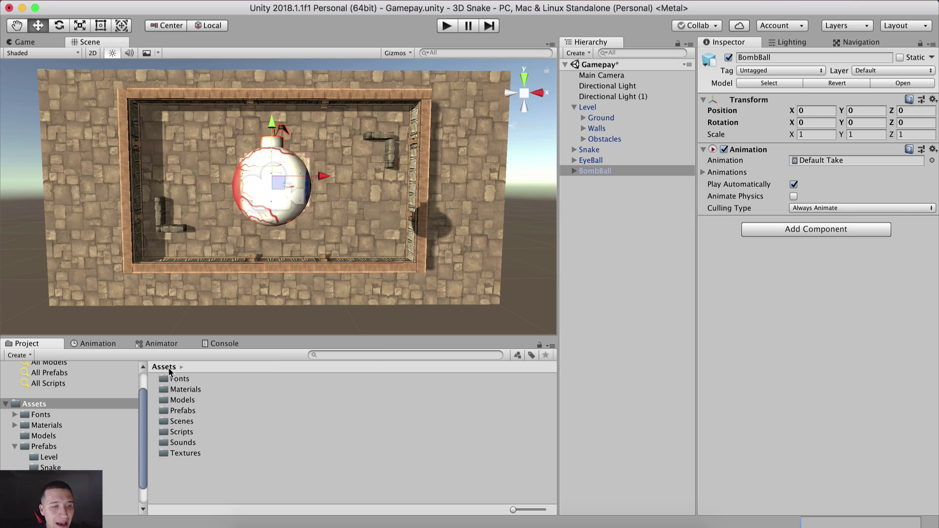
Create a new folder named 'Pickups' inside the Prefabs folder
double_click(178, 410)
right_click(166, 445)
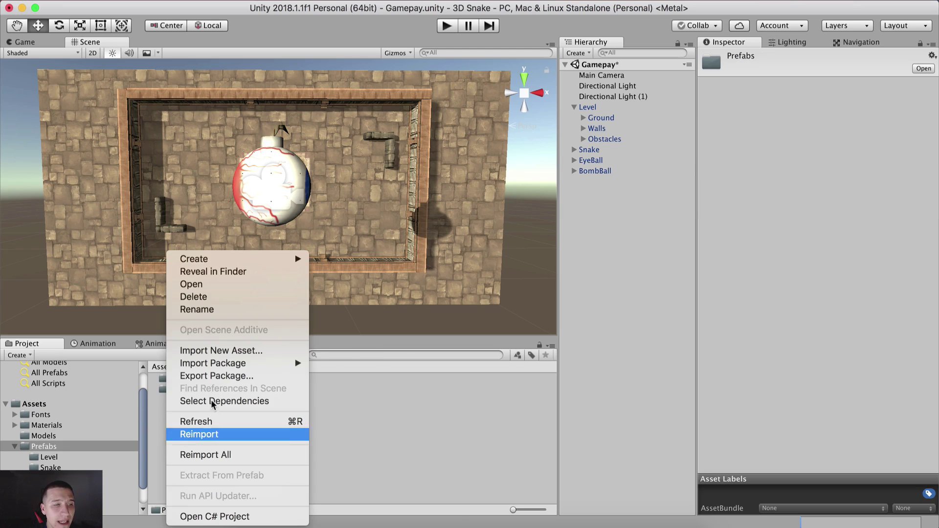
mouse_move(276, 261)
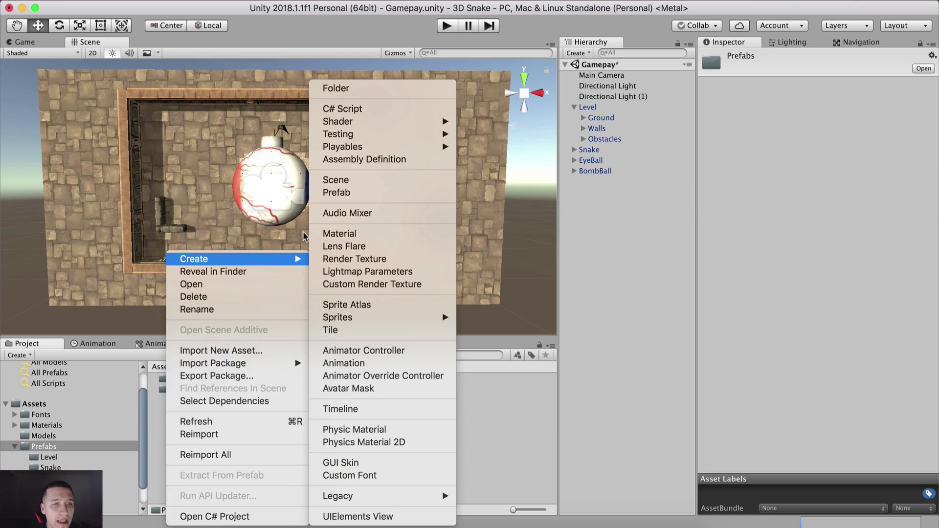
click(355, 92)
text(Pi)
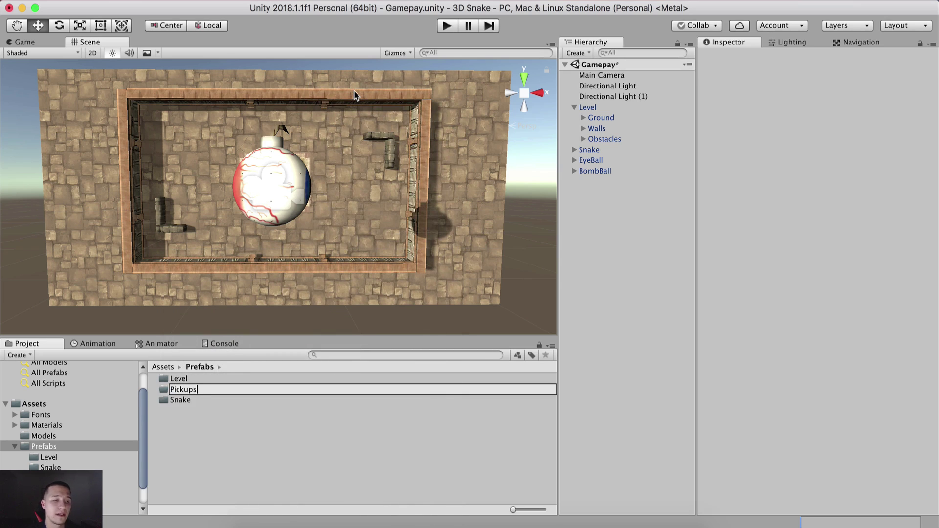
text(ckups)
key(Return)
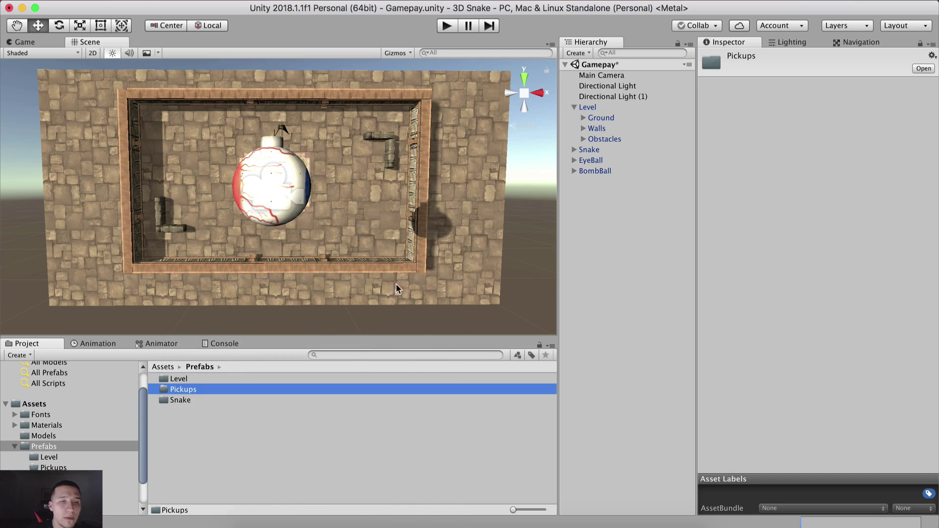
Rename the EyeBall object to 'Fruit' and the BombBall object to 'Bomb'
click(593, 169)
click(604, 164)
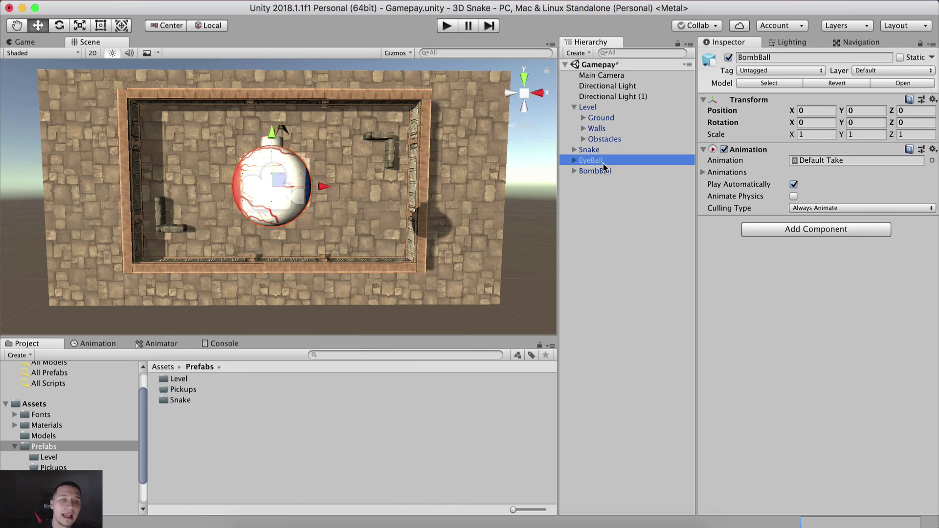
key(Return)
text(Fr)
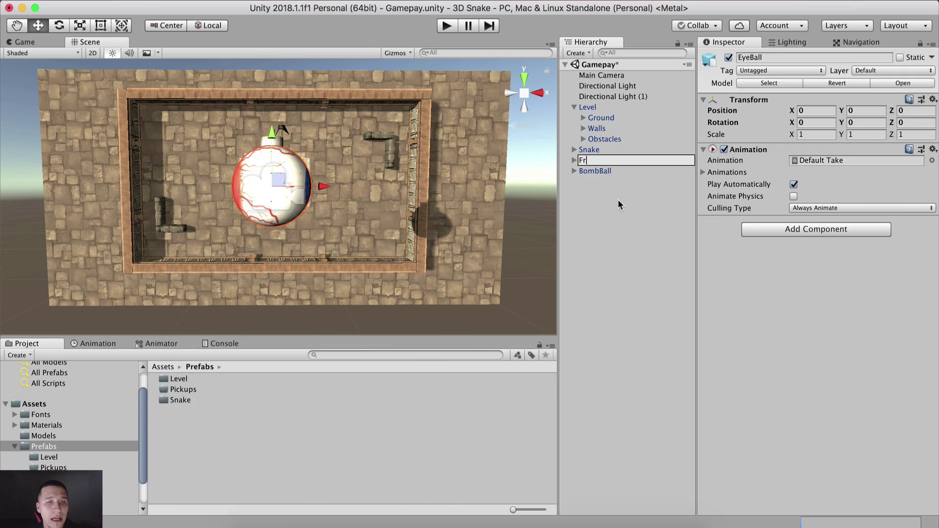
text(uit)
key(Return)
key(Down)
key(Return)
text(Bo)
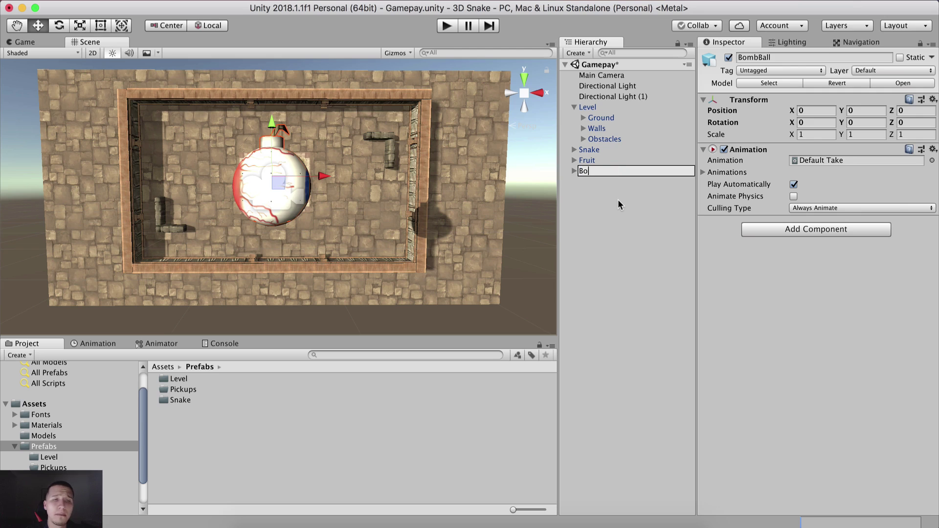
text(mb)
key(Return)
Tag the Fruit object as Fruit and the Bomb object as Bomb
click(609, 160)
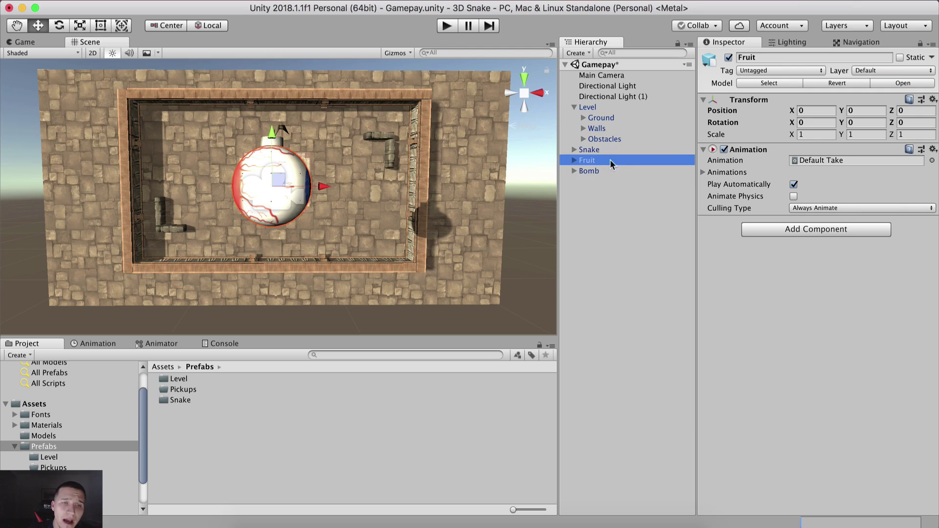
click(778, 71)
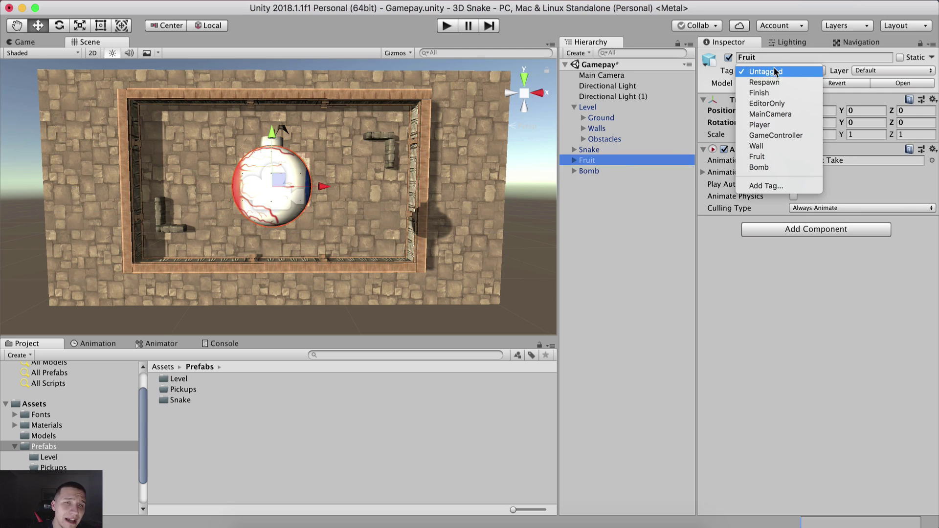
click(770, 156)
click(588, 170)
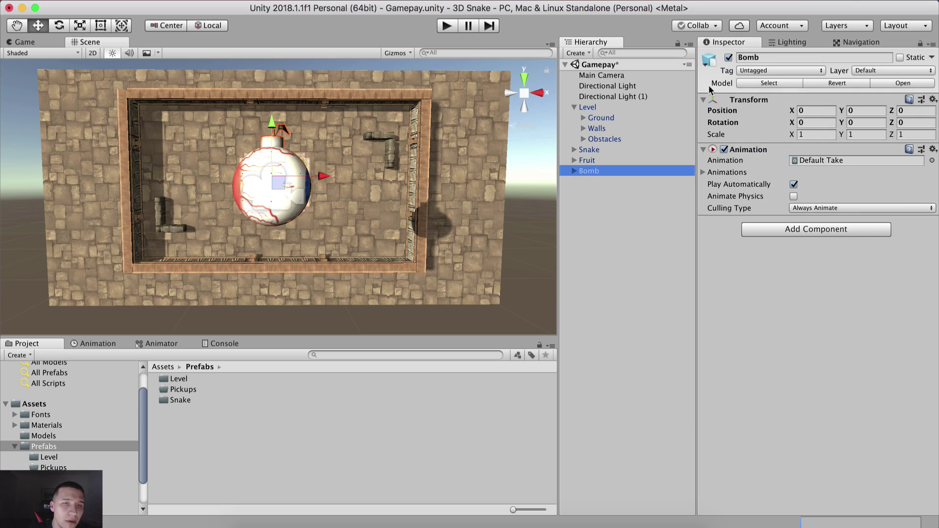
click(754, 70)
click(743, 166)
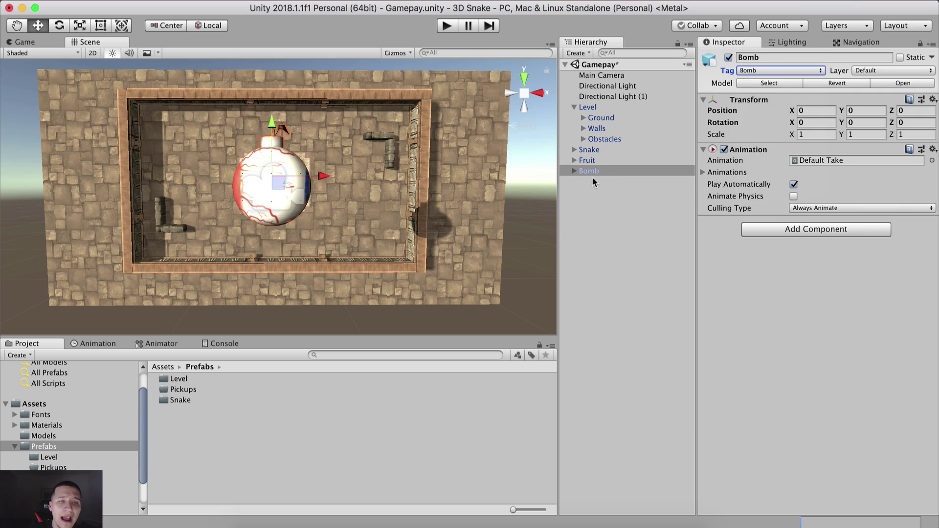
Remove the Animation component from the Bomb object
click(932, 150)
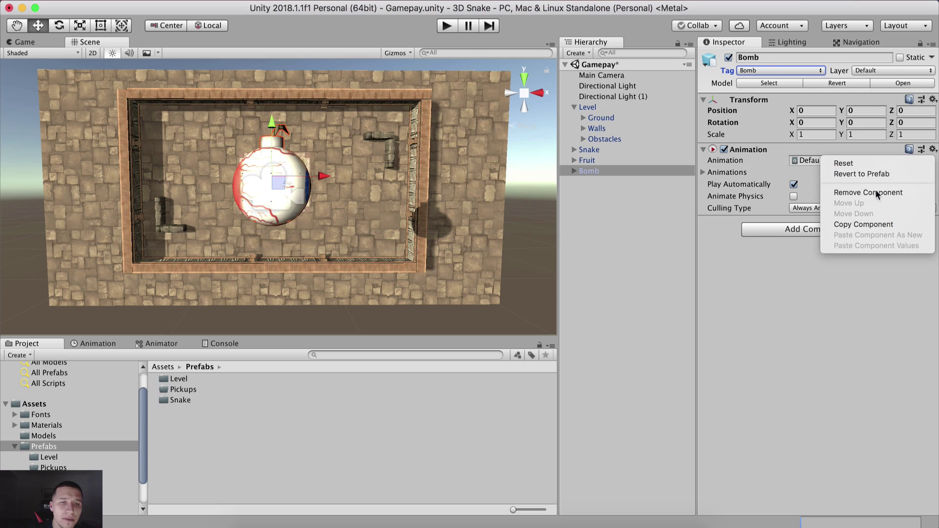
click(875, 190)
click(589, 161)
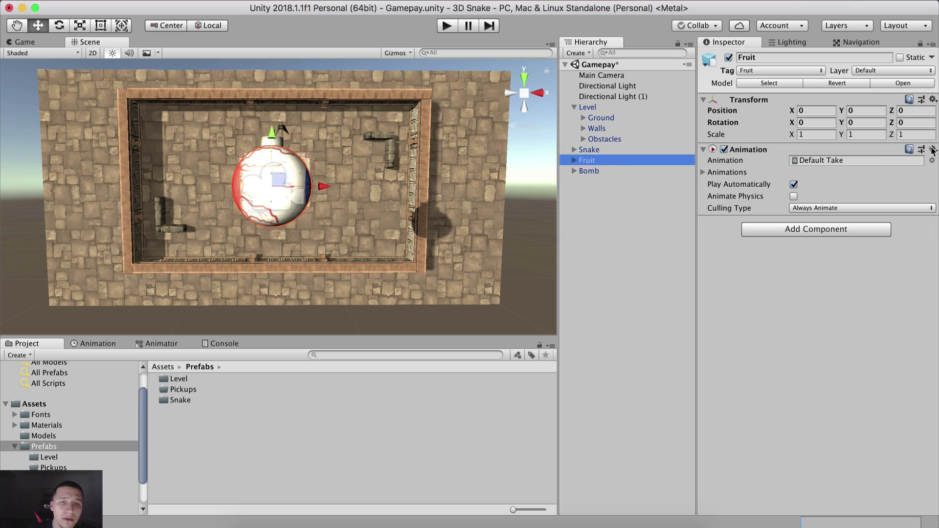